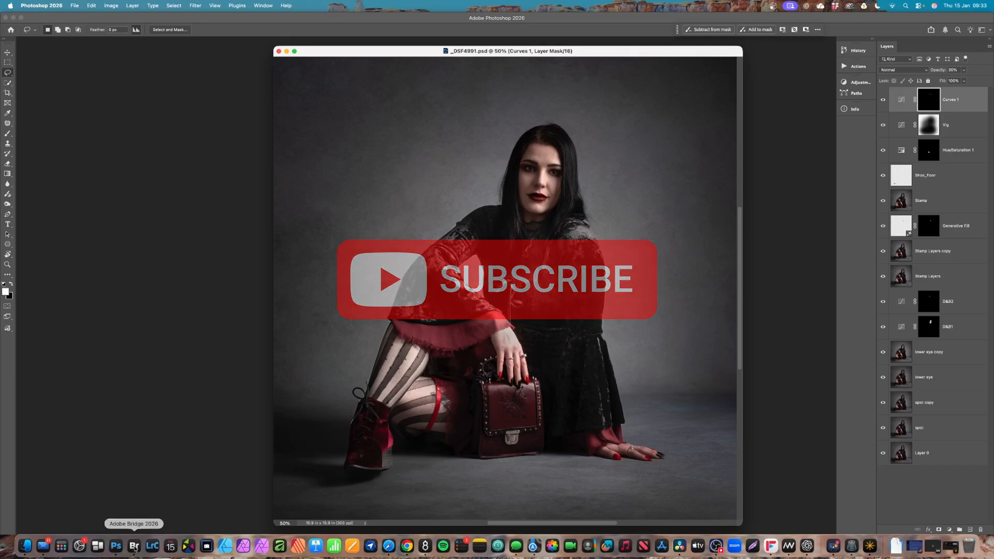
Switch to Adobe Bridge and preview Back to Black_17.RAF at full screen
{"action": "left_click", "coordinate": [134, 547]}
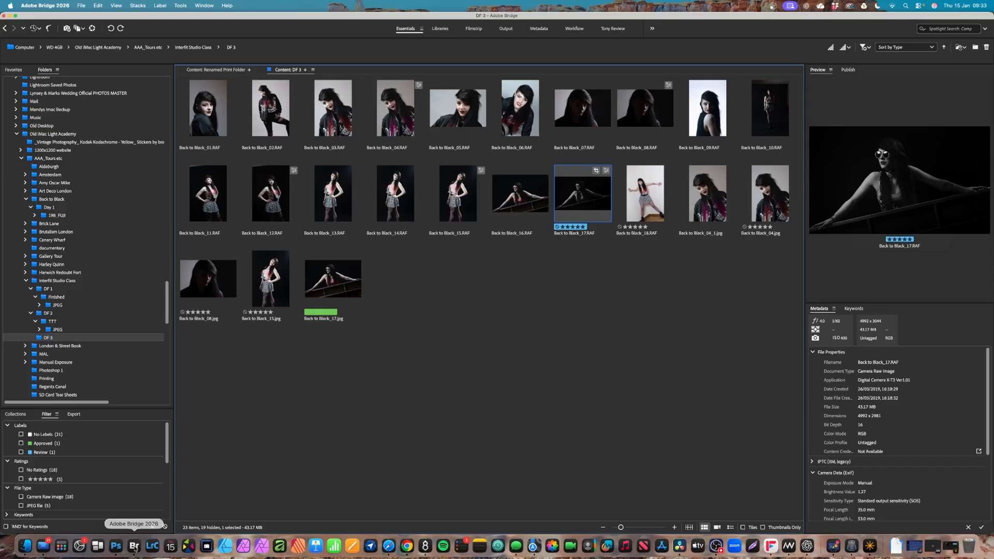
{"action": "key", "text": "space"}
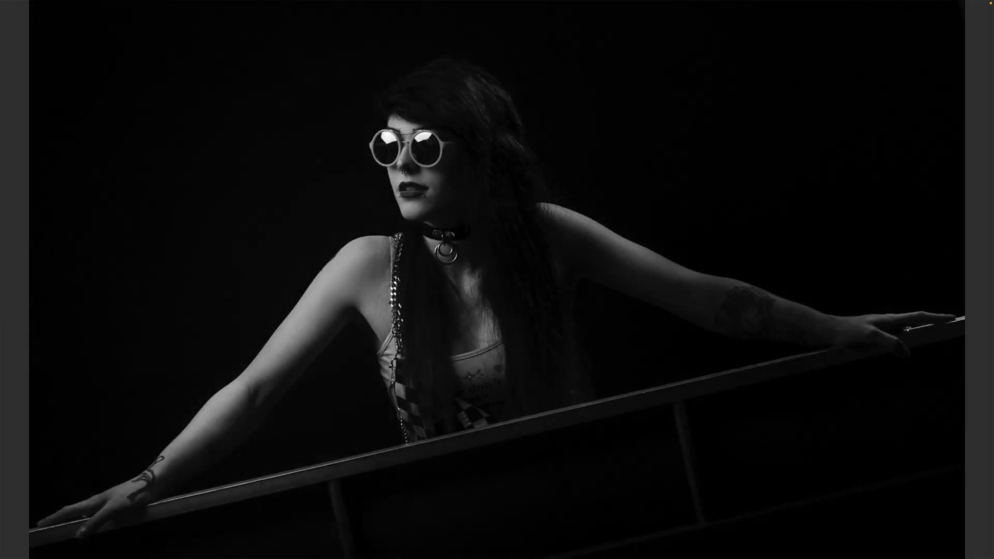
{"action": "key", "text": "Left"}
{"action": "left_click", "coordinate": [134, 546]}
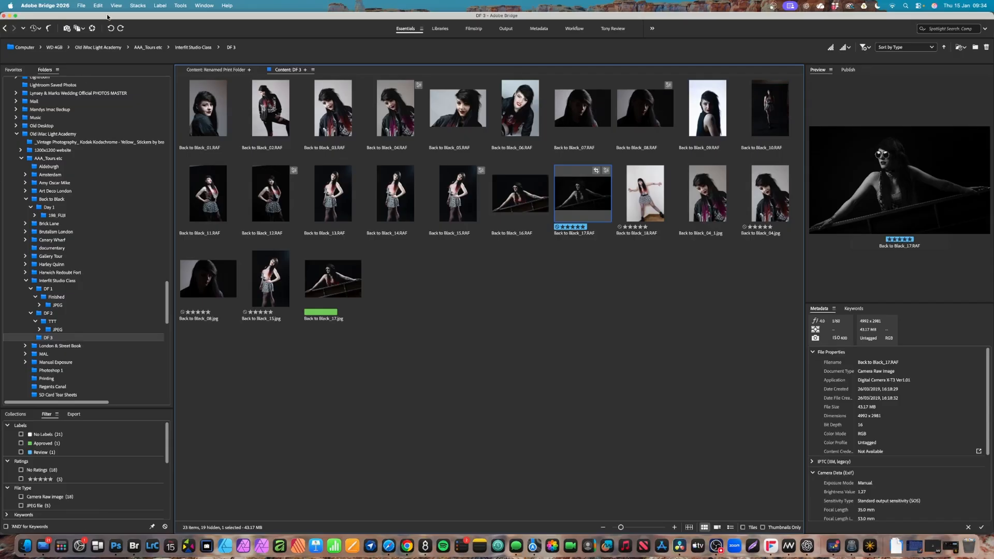
{"action": "left_click", "coordinate": [81, 6]}
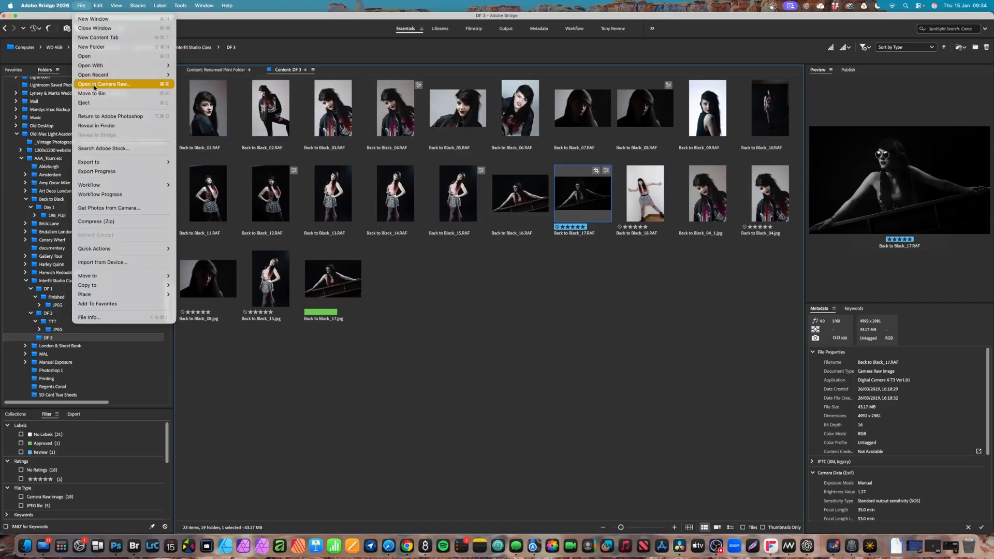
{"action": "left_click", "coordinate": [582, 205]}
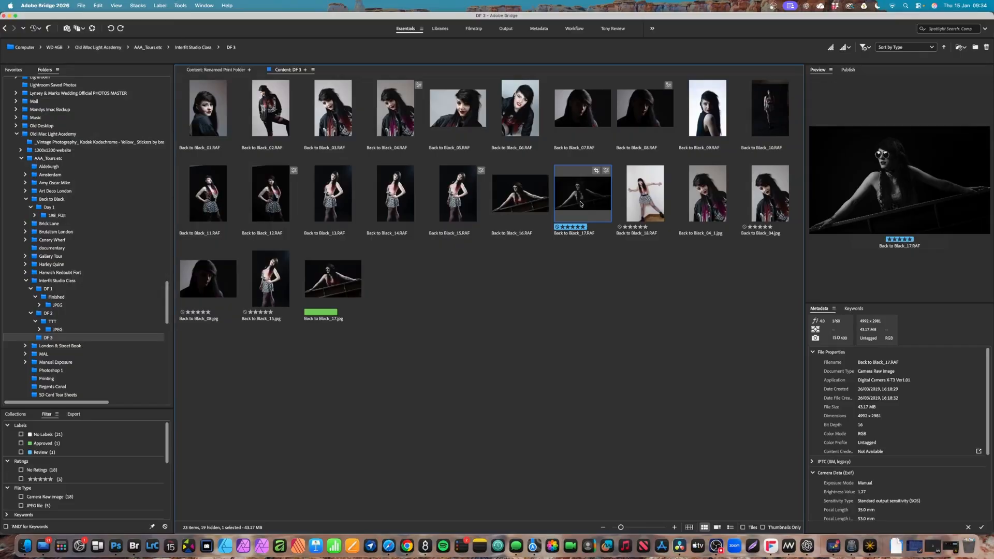
{"action": "right_click", "coordinate": [582, 203]}
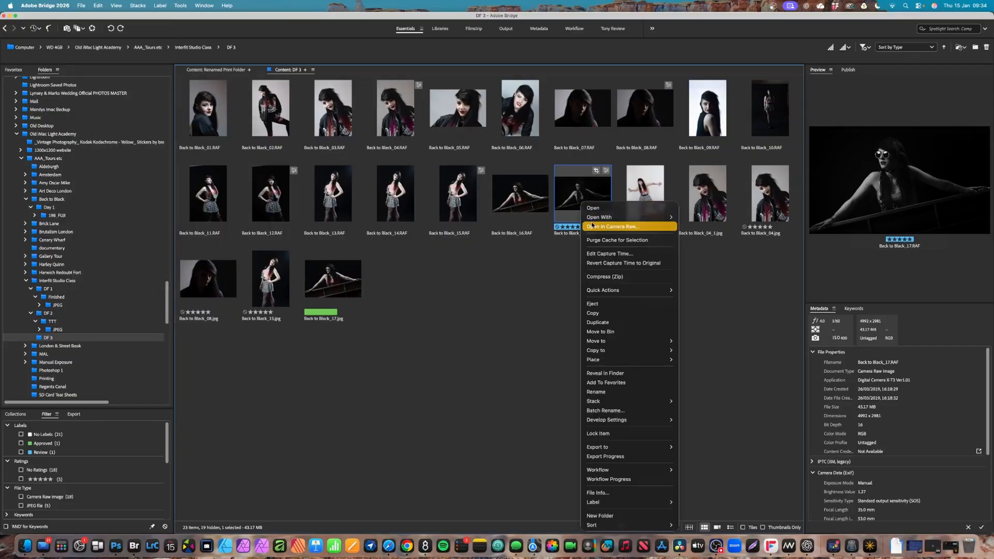
{"action": "left_click", "coordinate": [208, 209]}
{"action": "left_click", "coordinate": [207, 209], "text": "shift"}
{"action": "right_click", "coordinate": [207, 210]}
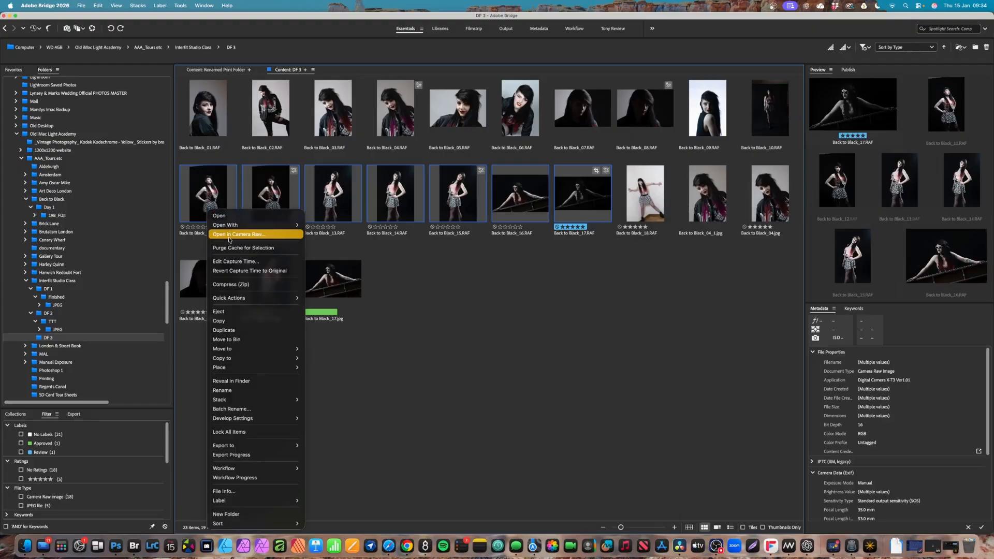
{"action": "left_click", "coordinate": [492, 286]}
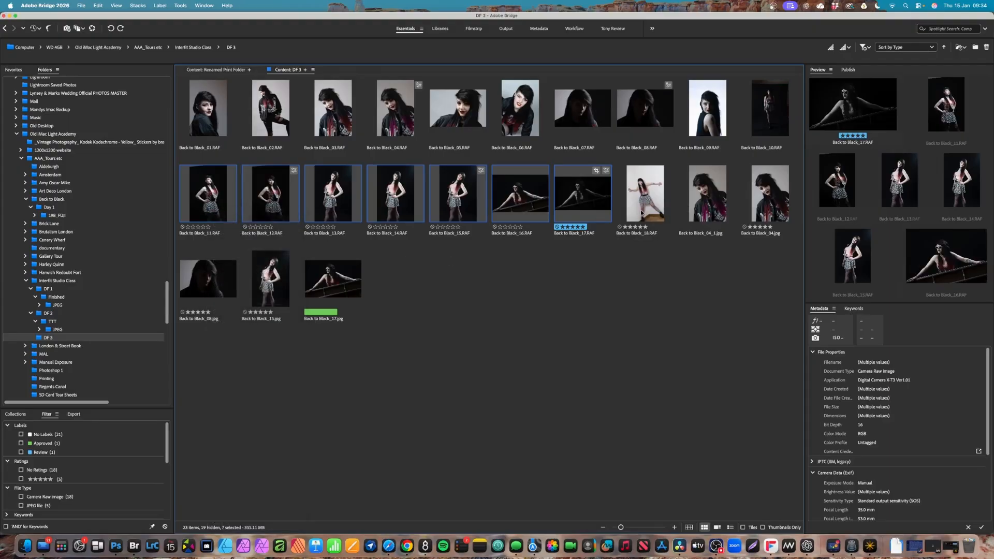
Open Back to Black_17.RAF in Camera Raw
{"action": "left_click", "coordinate": [642, 212]}
{"action": "left_click", "coordinate": [589, 198]}
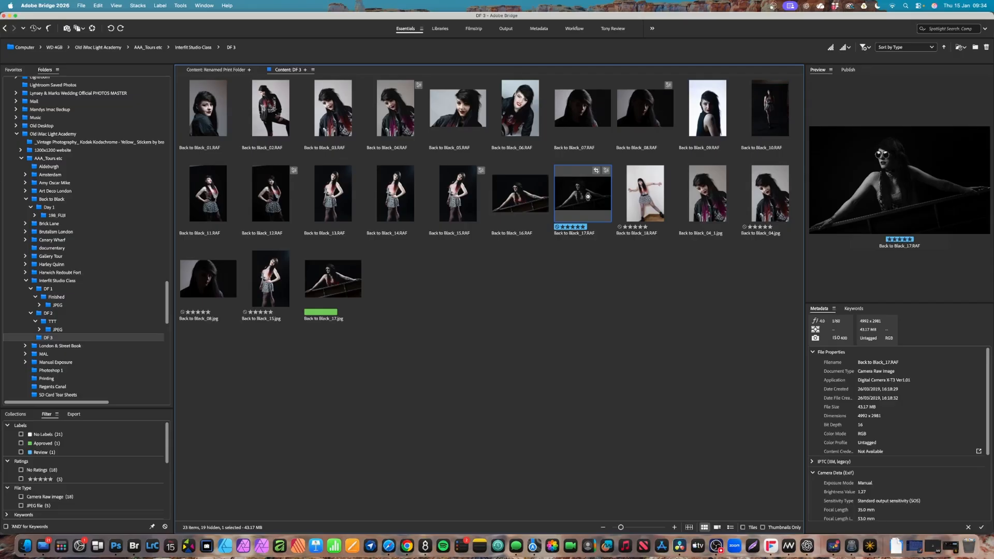
{"action": "double_click", "coordinate": [587, 197]}
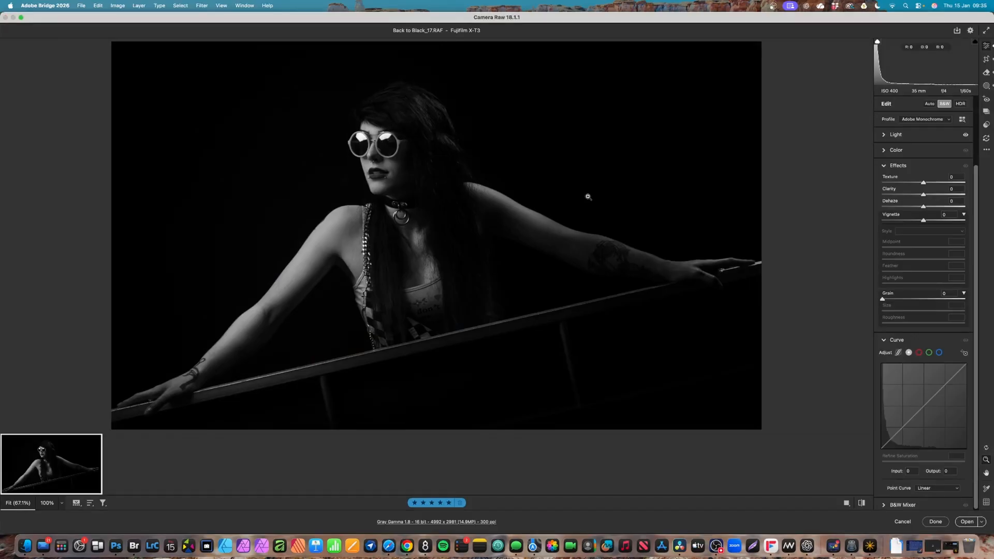
Reset all of the photo's Camera Raw settings to default
{"action": "left_click", "coordinate": [988, 112]}
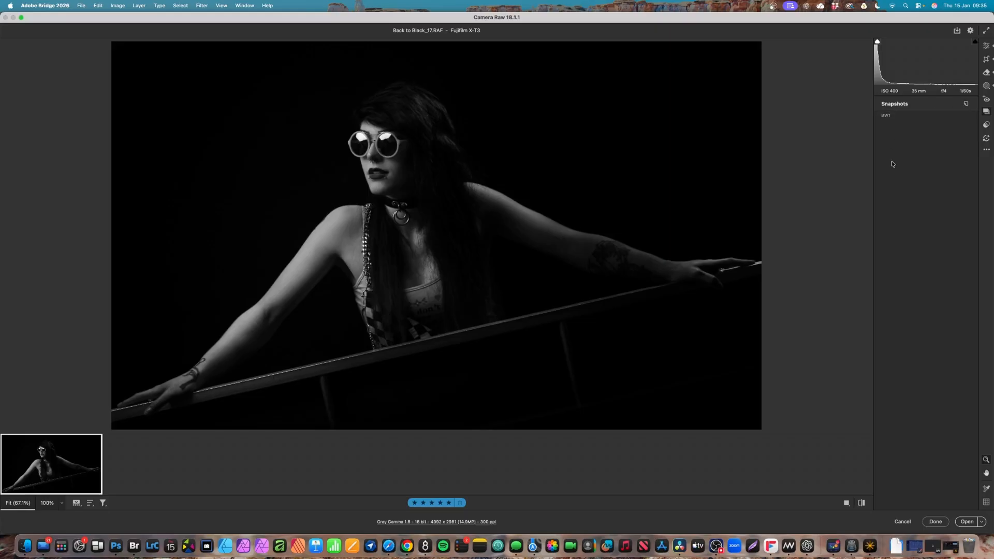
{"action": "left_click", "coordinate": [986, 151]}
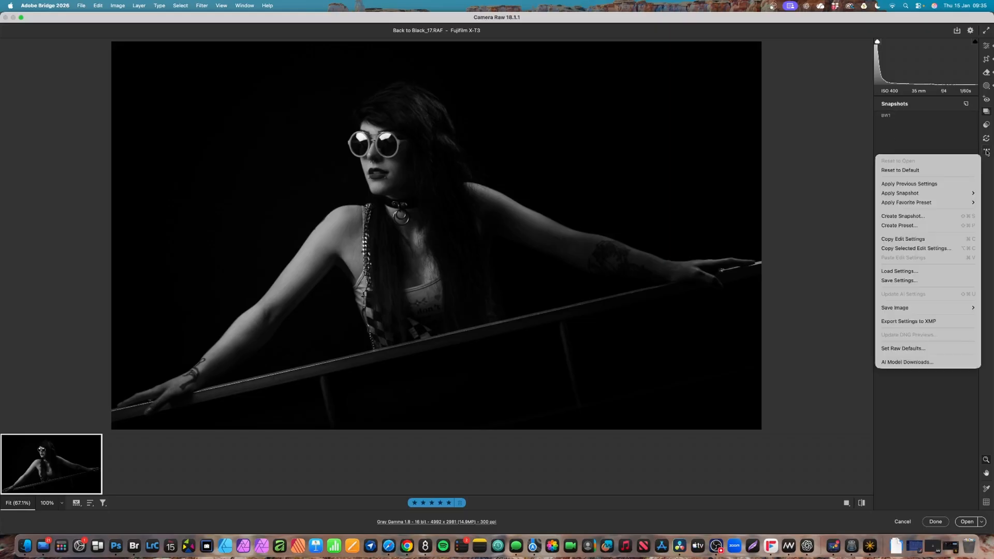
{"action": "left_click", "coordinate": [904, 169]}
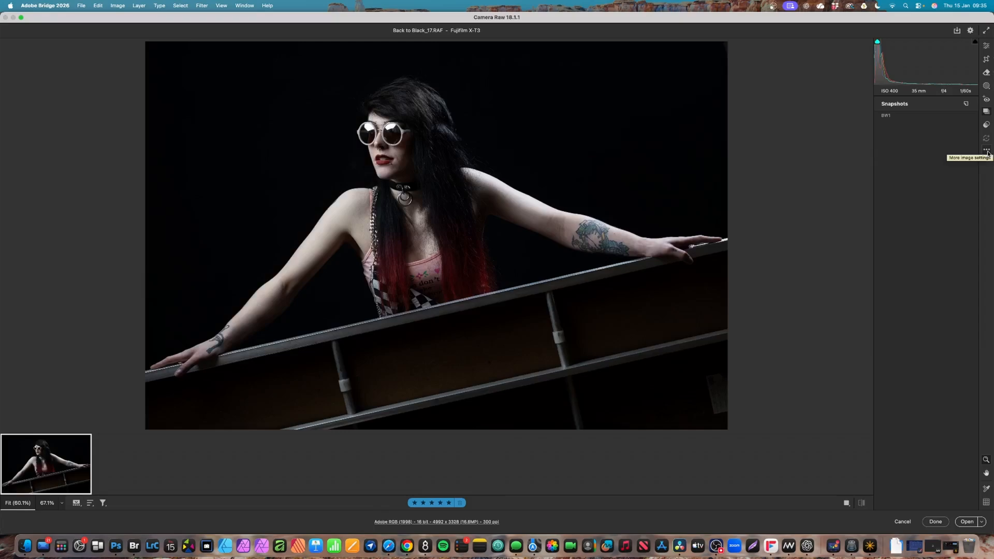
Expand the Light adjustments and look through the crop, retouching and masking tools
{"action": "left_click", "coordinate": [987, 47]}
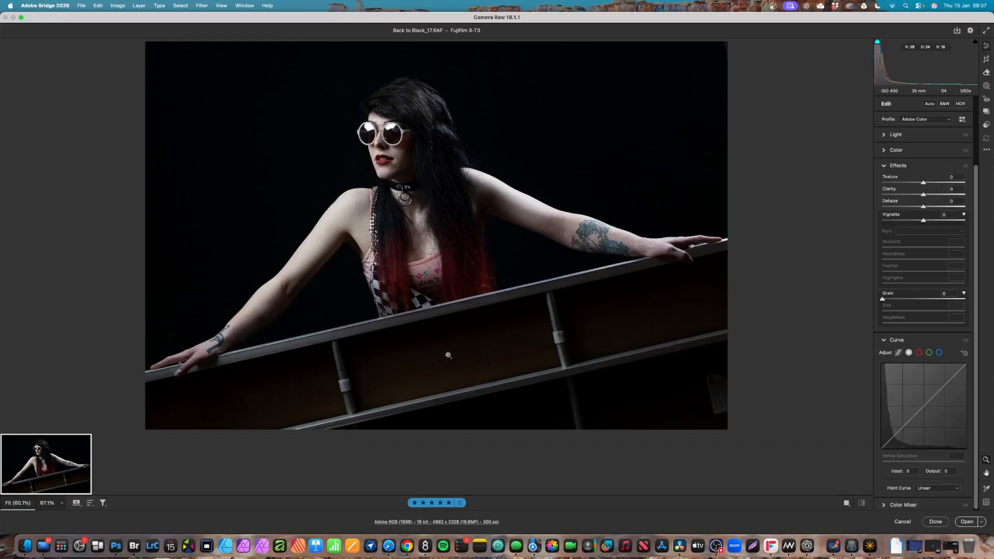
{"action": "left_click", "coordinate": [890, 137]}
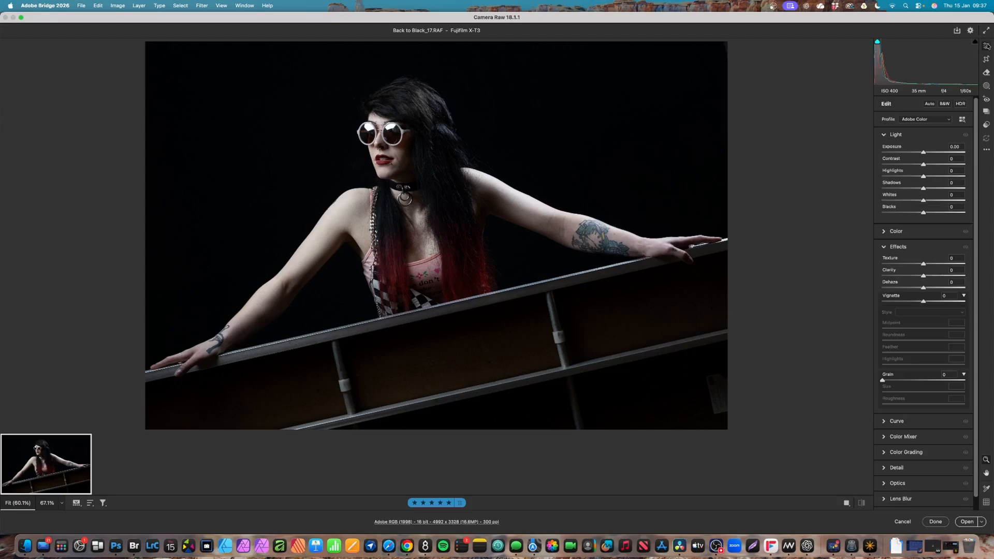
{"action": "left_click", "coordinate": [986, 59]}
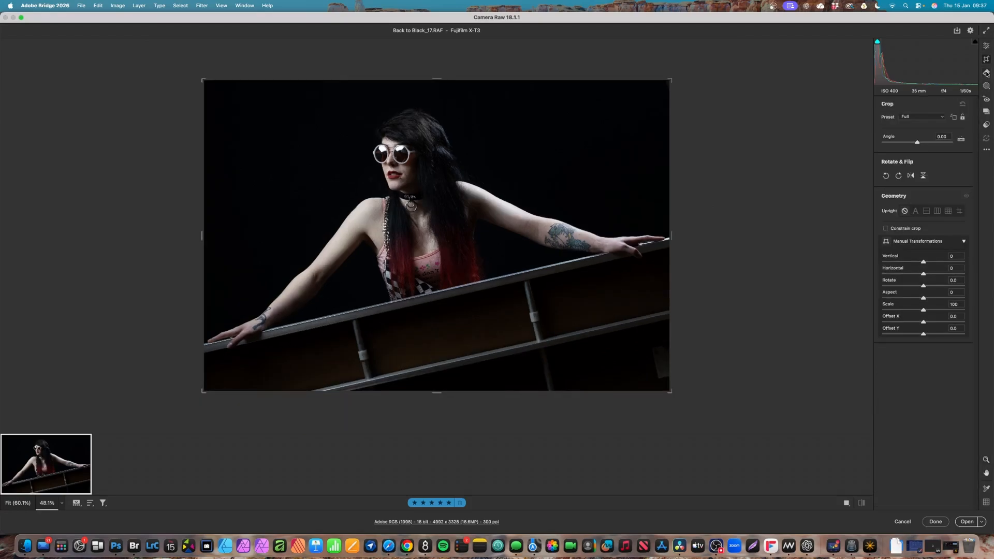
{"action": "left_click", "coordinate": [986, 74]}
{"action": "left_click", "coordinate": [986, 86]}
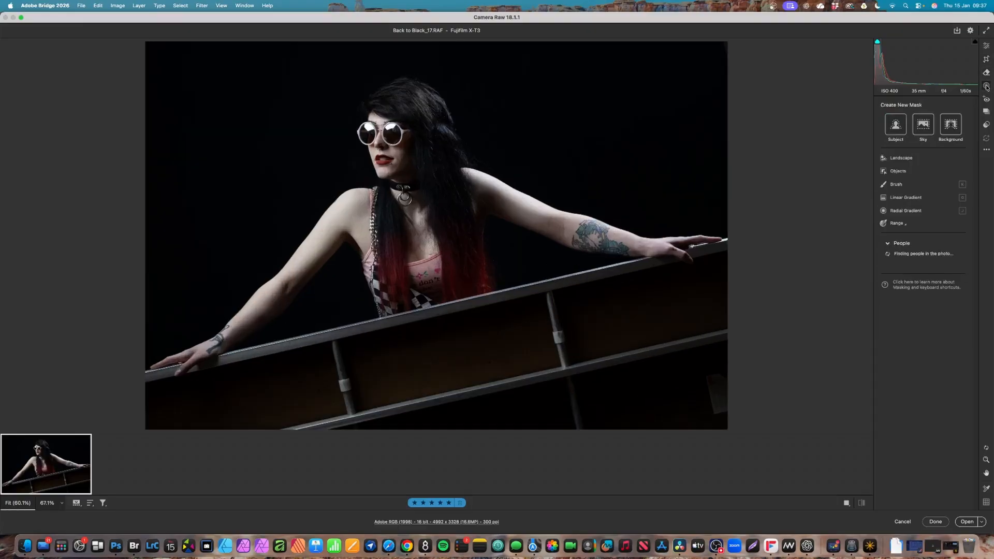
Return to the edit adjustments, collapse the Effects section and convert the photo to black and white
{"action": "left_click", "coordinate": [986, 47]}
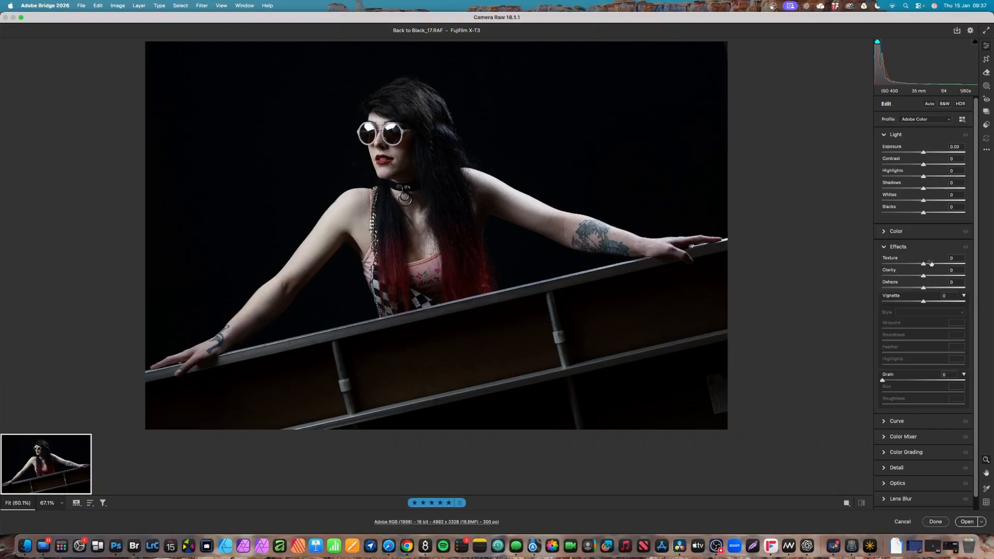
{"action": "left_click", "coordinate": [884, 247]}
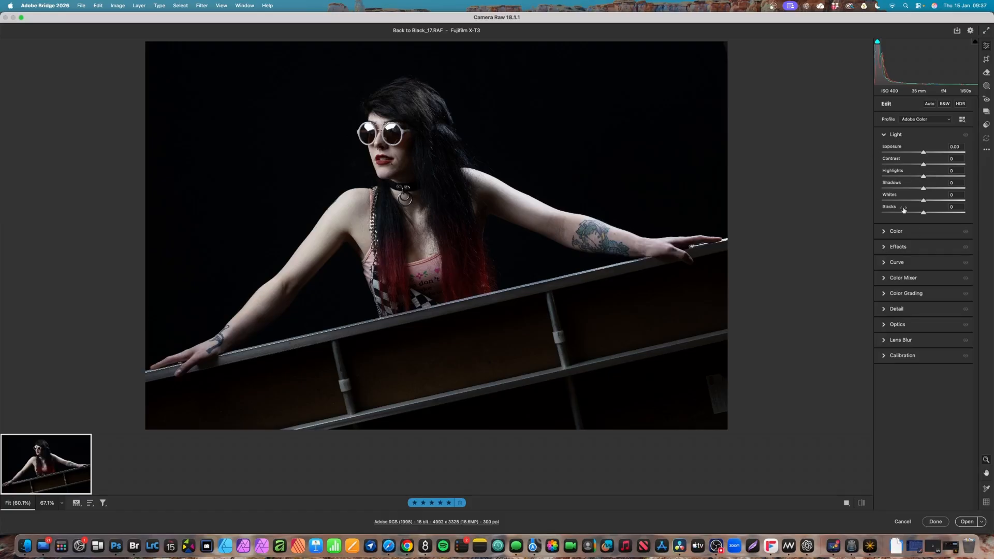
{"action": "mouse_move", "coordinate": [904, 210]}
{"action": "left_click", "coordinate": [946, 104]}
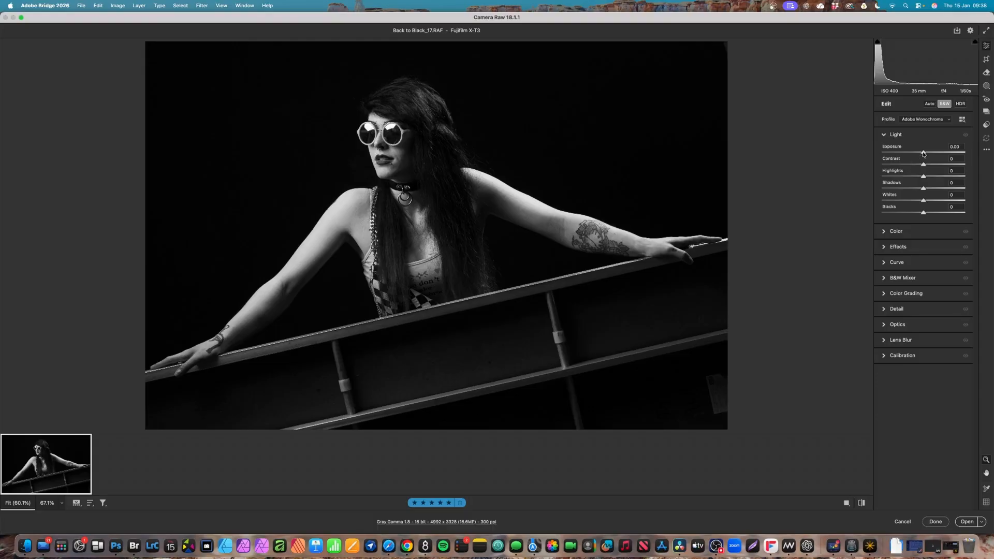
Set the photo's Exposure to -0.40, Contrast to +11 and Highlights to -16
{"action": "left_click_drag", "start_coordinate": [924, 154], "coordinate": [921, 154]}
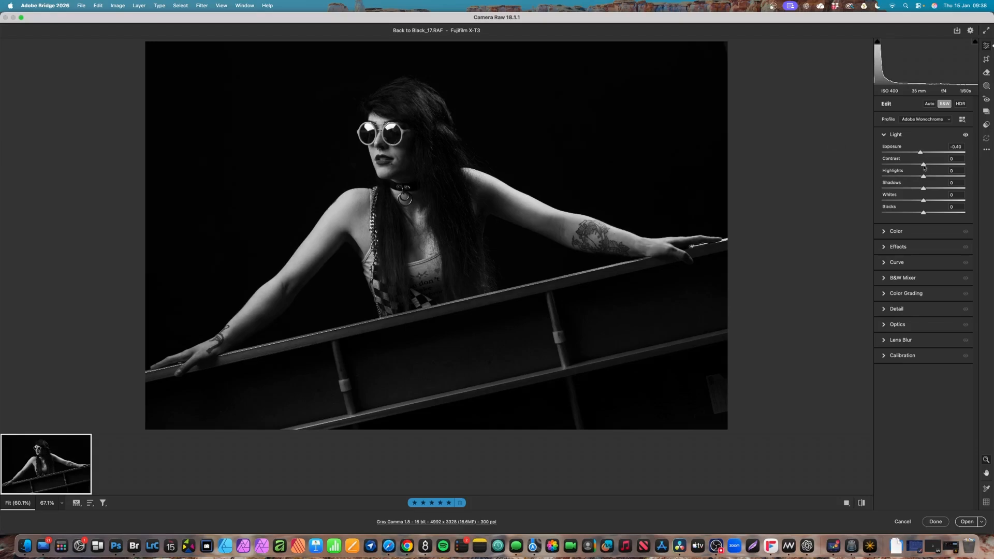
{"action": "left_click_drag", "start_coordinate": [924, 168], "coordinate": [928, 168]}
{"action": "mouse_move", "coordinate": [926, 179]}
{"action": "left_mouse_down"}
{"action": "mouse_move", "coordinate": [864, 177]}
{"action": "mouse_move", "coordinate": [917, 179]}
{"action": "left_mouse_up"}
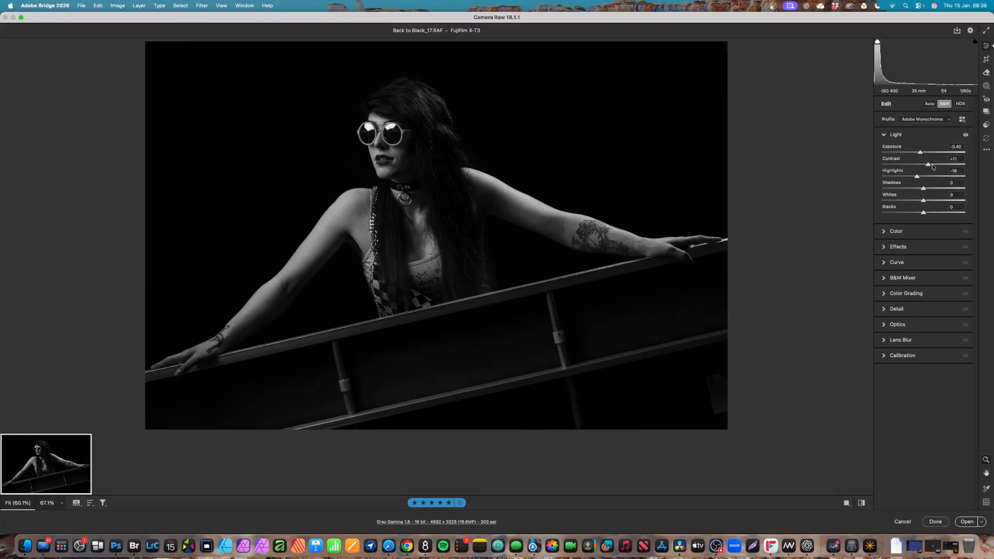
Raise the photo's Contrast to +20
{"action": "left_click_drag", "start_coordinate": [928, 166], "coordinate": [929, 167]}
{"action": "left_click_drag", "start_coordinate": [930, 167], "coordinate": [931, 166]}
{"action": "left_click_drag", "start_coordinate": [930, 166], "coordinate": [933, 166]}
Try adjusting Shadows and lowering Blacks to -8, and reset Blacks to its default
{"action": "mouse_move", "coordinate": [924, 190]}
{"action": "left_mouse_down"}
{"action": "mouse_move", "coordinate": [958, 189]}
{"action": "mouse_move", "coordinate": [924, 189]}
{"action": "left_mouse_up"}
{"action": "mouse_move", "coordinate": [923, 214]}
{"action": "left_mouse_down"}
{"action": "mouse_move", "coordinate": [904, 215]}
{"action": "mouse_move", "coordinate": [922, 215]}
{"action": "left_mouse_up"}
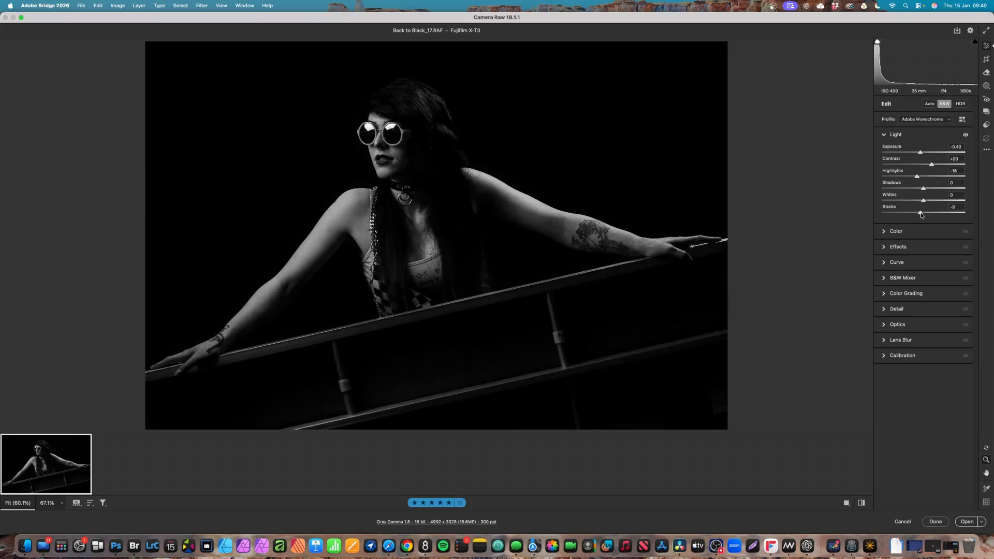
{"action": "double_click", "coordinate": [921, 214]}
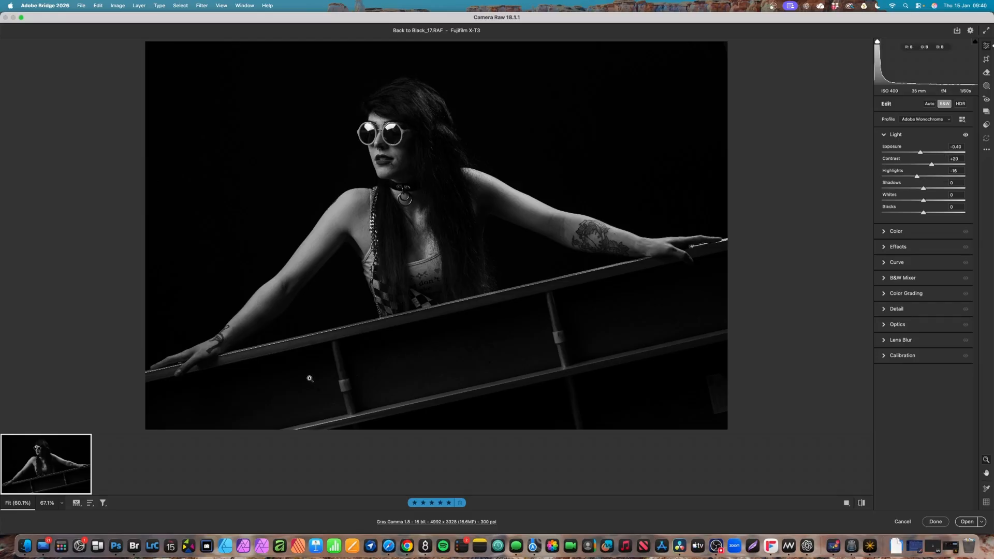
{"action": "right_click", "coordinate": [36, 464]}
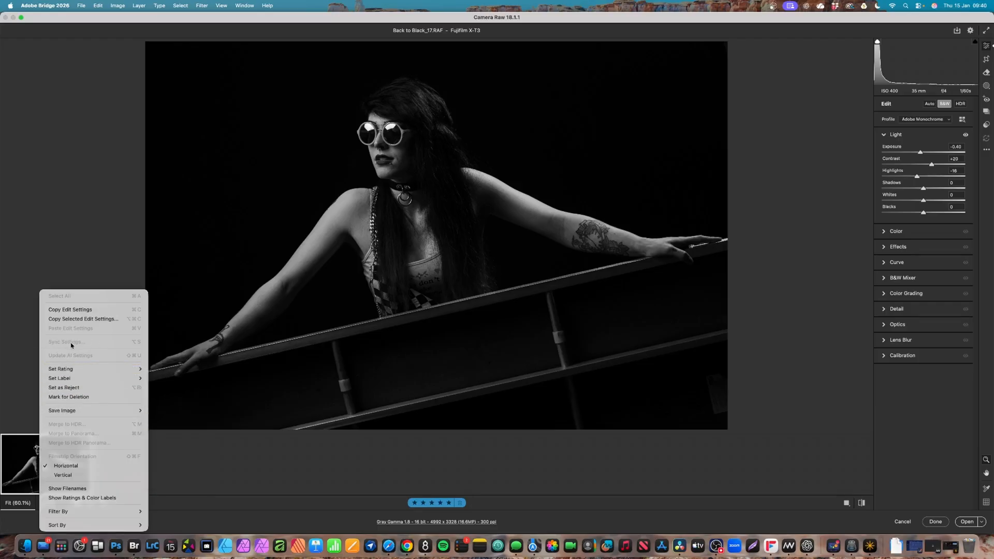
{"action": "left_click", "coordinate": [825, 217]}
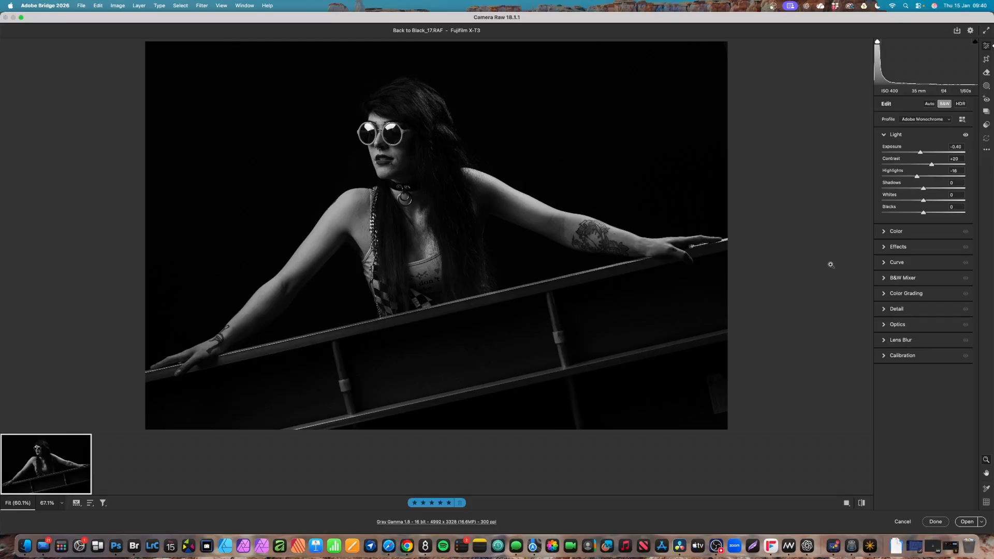
Brighten the woman's face with a new brush mask, painting at size 10 with Exposure at +0.85
{"action": "left_click", "coordinate": [986, 86]}
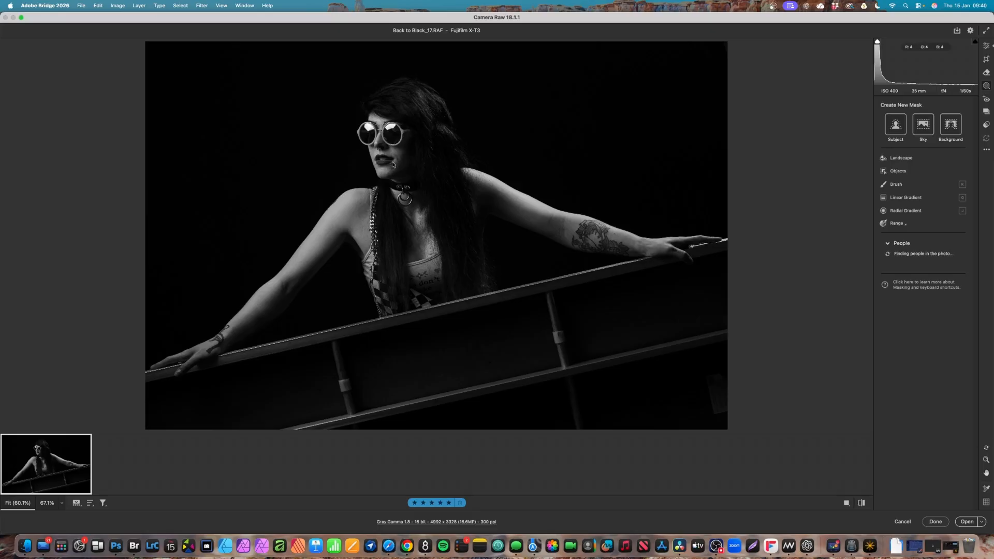
{"action": "left_click", "coordinate": [894, 185]}
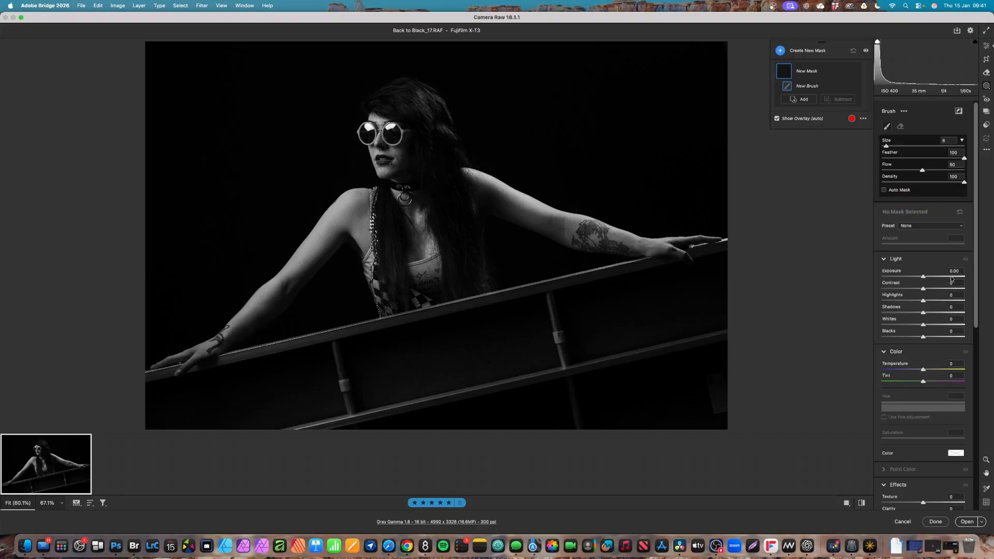
{"action": "left_click_drag", "start_coordinate": [926, 279], "coordinate": [932, 279]}
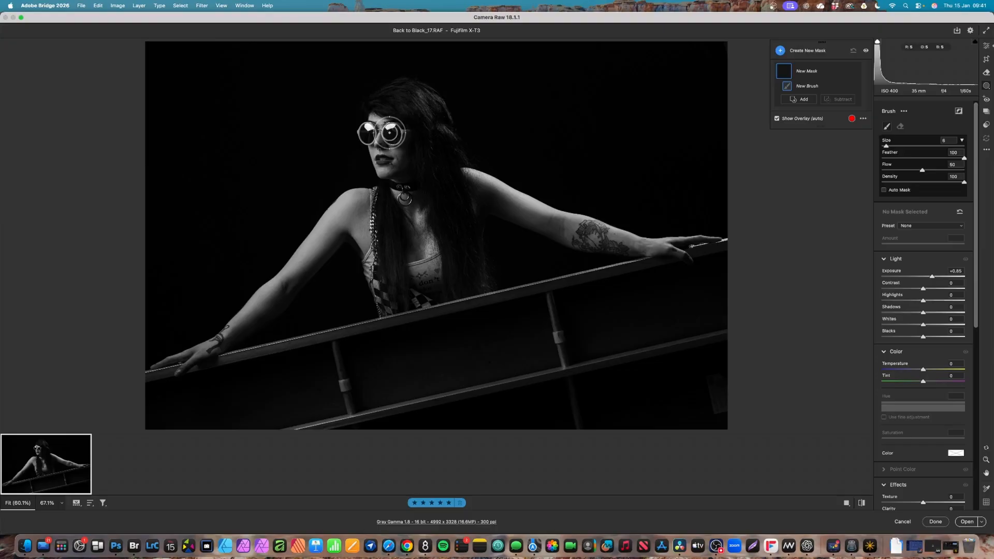
{"action": "key", "text": "bracketright"}
{"action": "key", "text": "bracketright"}
{"action": "key", "text": "bracketright"}
{"action": "key", "text": "bracketright"}
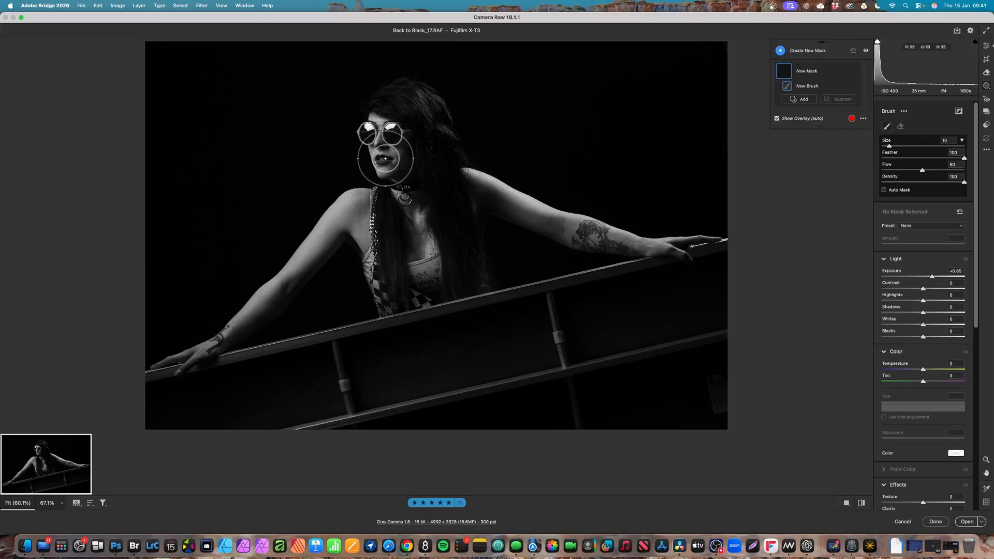
{"action": "mouse_move", "coordinate": [383, 144]}
{"action": "left_mouse_down"}
{"action": "mouse_move", "coordinate": [373, 134]}
{"action": "mouse_move", "coordinate": [403, 136]}
{"action": "mouse_move", "coordinate": [400, 152]}
{"action": "left_mouse_up"}
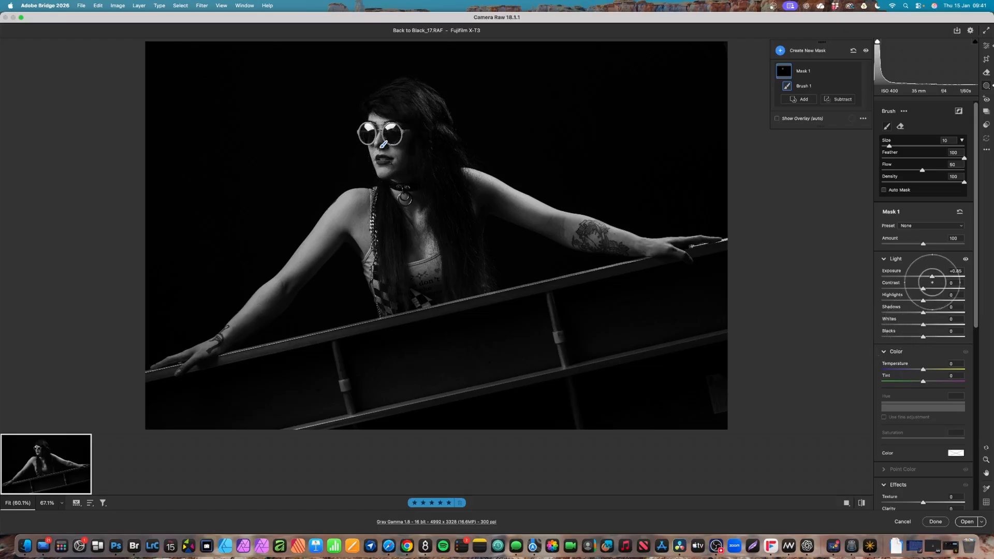
{"action": "left_click_drag", "start_coordinate": [933, 278], "coordinate": [932, 278]}
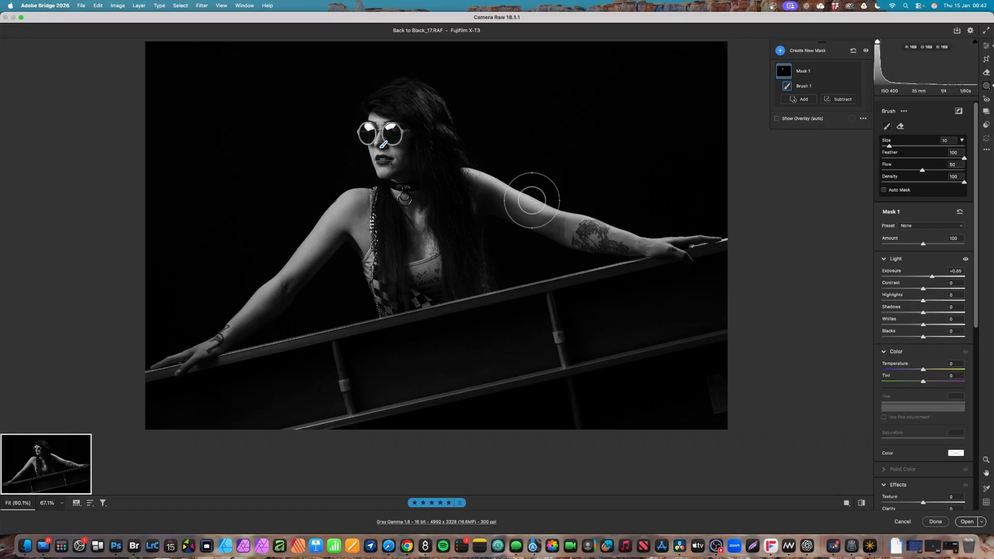
Add a linear gradient mask over the area below the slanted rail, angled parallel to it, and shorten its transition
{"action": "left_click", "coordinate": [780, 51]}
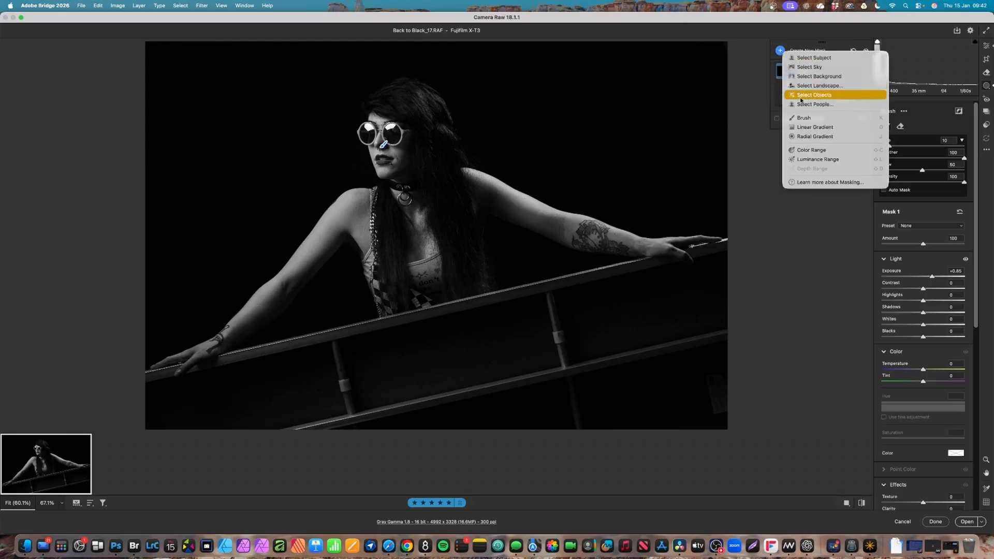
{"action": "left_click", "coordinate": [806, 128]}
{"action": "left_click_drag", "start_coordinate": [492, 409], "coordinate": [469, 298]}
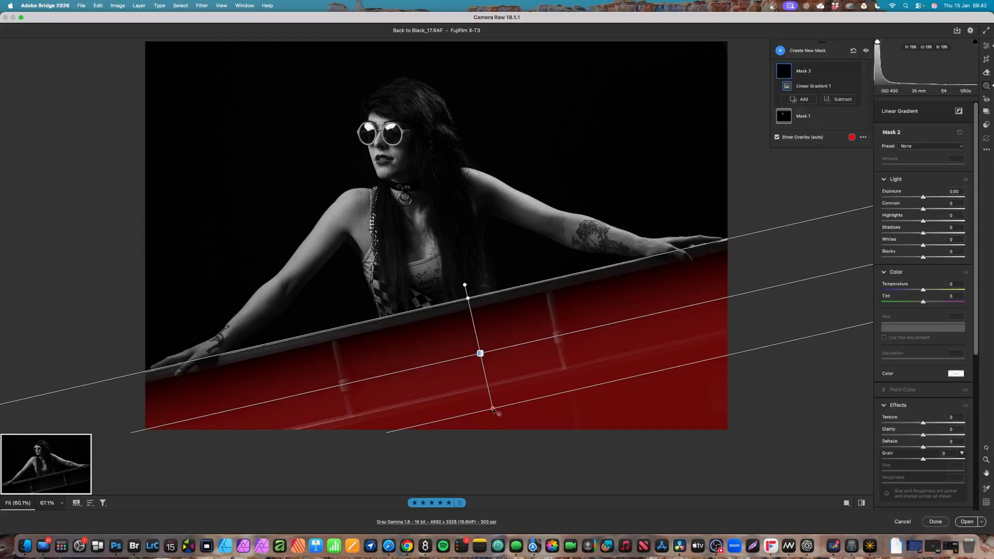
{"action": "left_click_drag", "start_coordinate": [494, 410], "coordinate": [487, 386]}
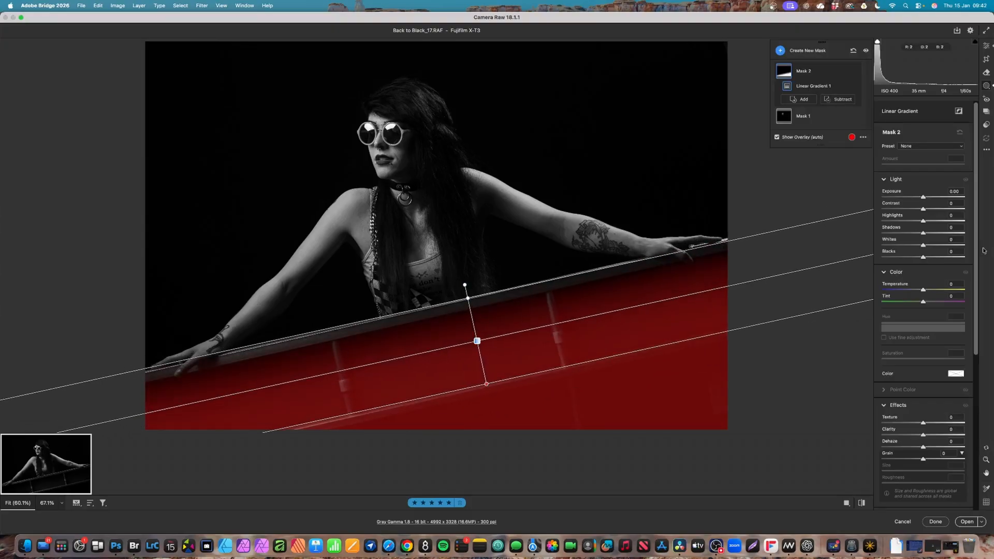
Darken the linear gradient below the rail with Exposure at -2.70 and shorten its transition slightly
{"action": "left_click_drag", "start_coordinate": [922, 201], "coordinate": [895, 197]}
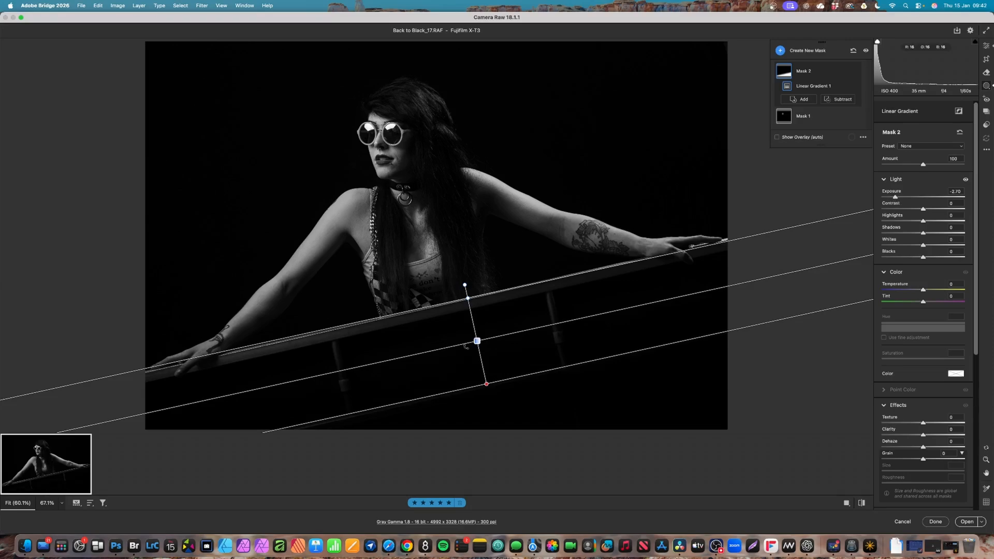
{"action": "left_click_drag", "start_coordinate": [486, 384], "coordinate": [488, 379]}
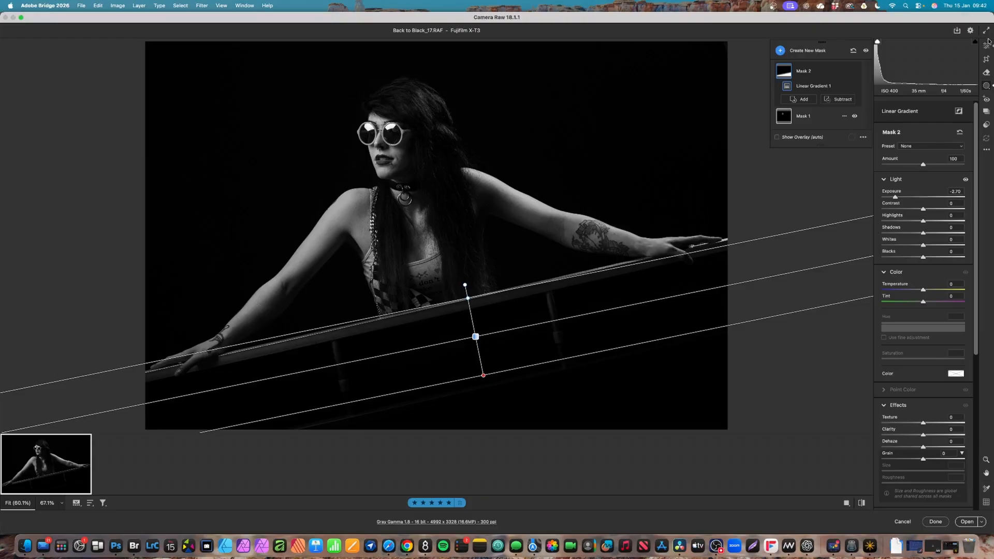
Crop a narrow strip off the bottom of the photo, keeping its full width
{"action": "left_click", "coordinate": [986, 60]}
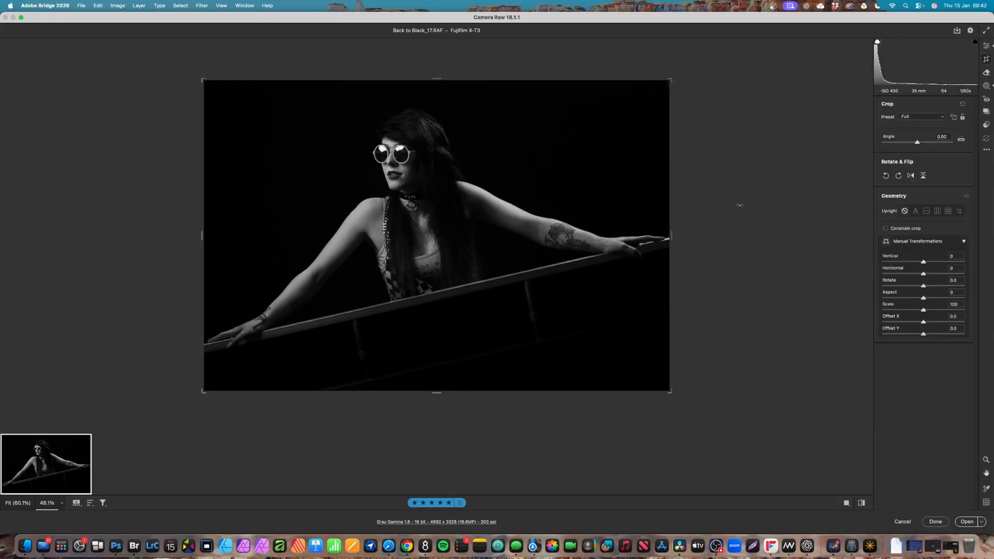
{"action": "left_click_drag", "start_coordinate": [437, 391], "coordinate": [437, 379]}
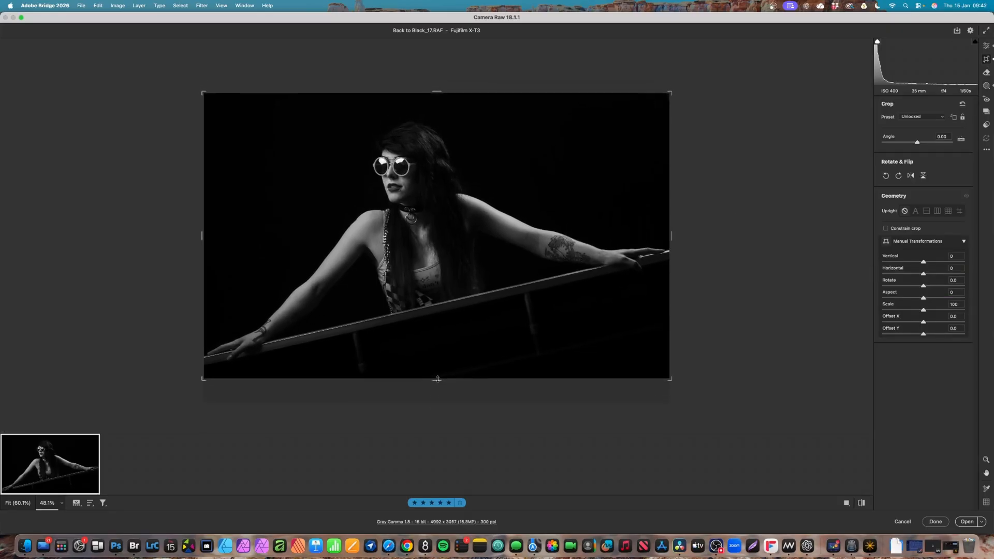
Remove the bright joints on both posts below the rail with generative Remove at size 8, and compare the generated variations
{"action": "left_click", "coordinate": [987, 73]}
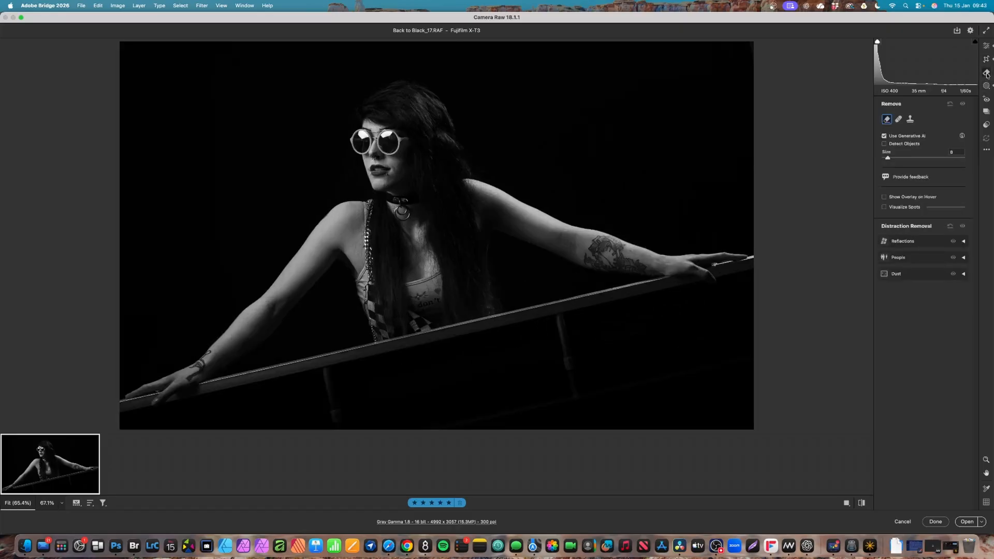
{"action": "left_click", "coordinate": [899, 120]}
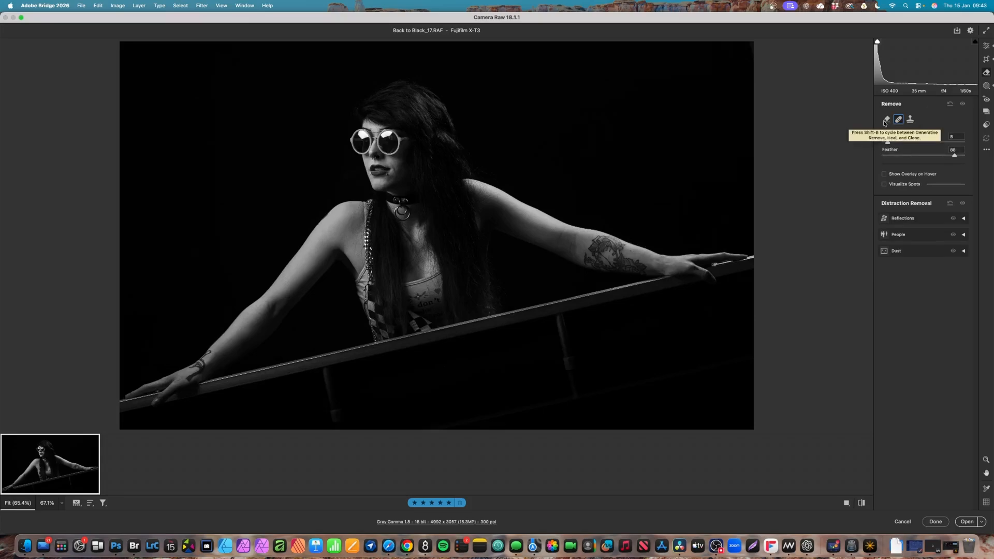
{"action": "left_click", "coordinate": [886, 120]}
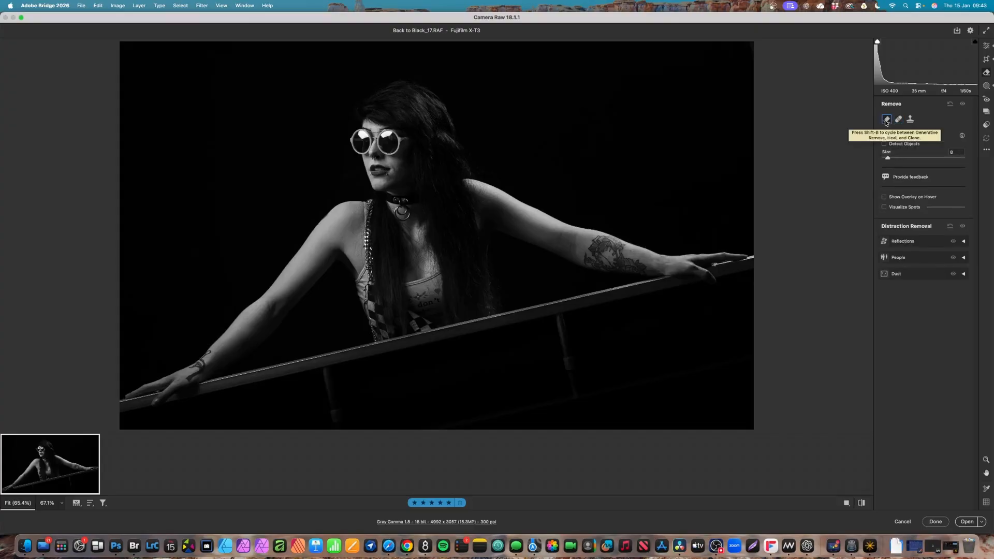
{"action": "left_click", "coordinate": [567, 367]}
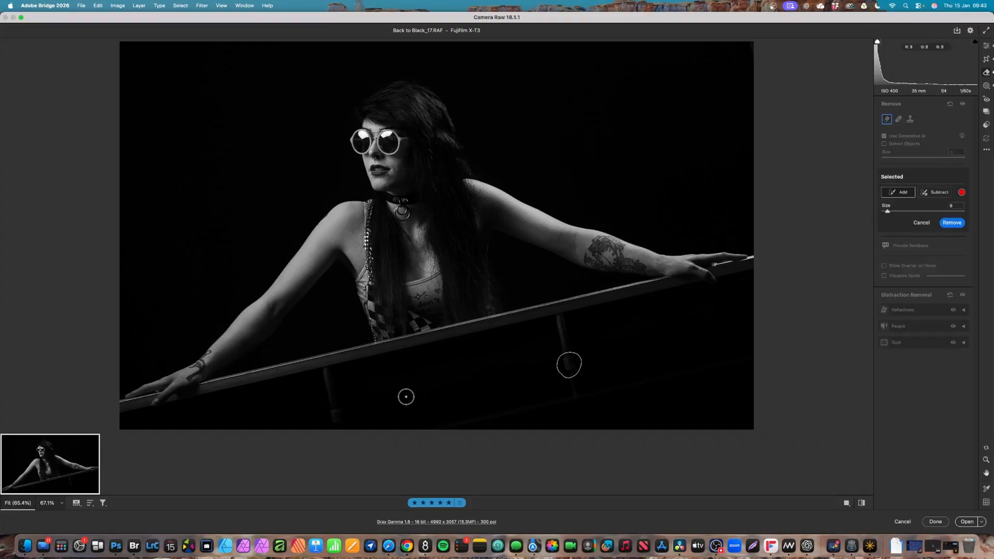
{"action": "left_click", "coordinate": [335, 418]}
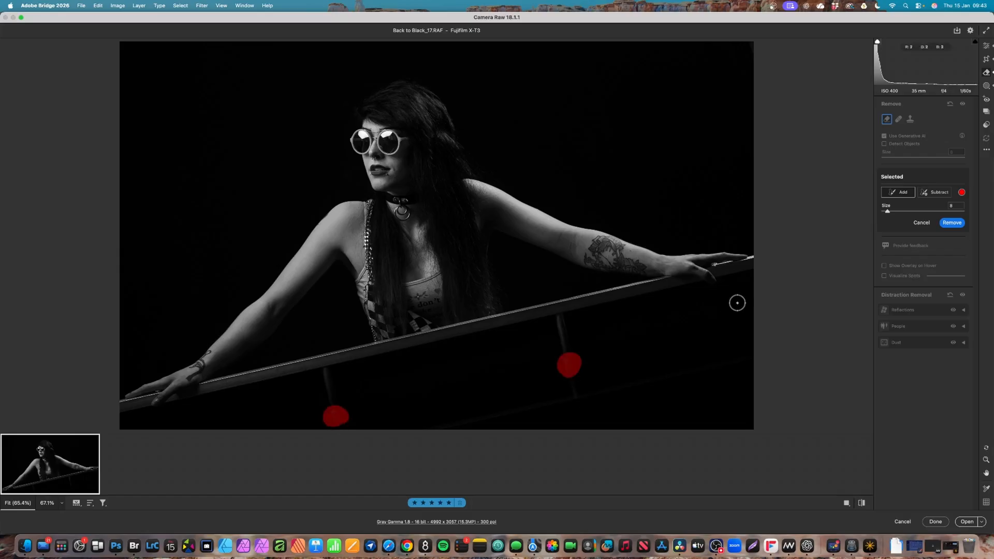
{"action": "left_click", "coordinate": [953, 223]}
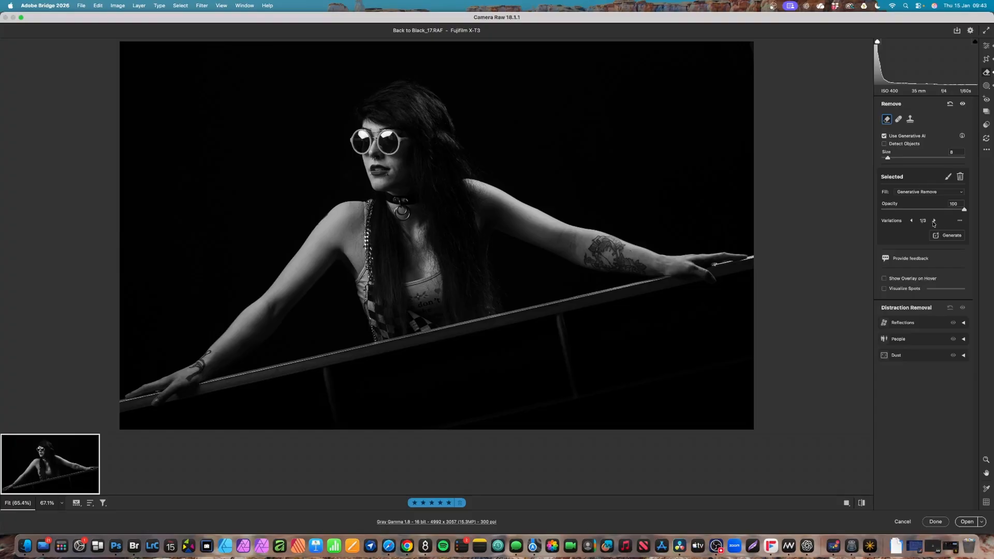
{"action": "left_click", "coordinate": [935, 221]}
{"action": "left_click", "coordinate": [934, 220]}
{"action": "left_click", "coordinate": [913, 221]}
Try darkening the photo's edges with a Vignette of -93, and reset the Vignette to its default
{"action": "left_click", "coordinate": [987, 86]}
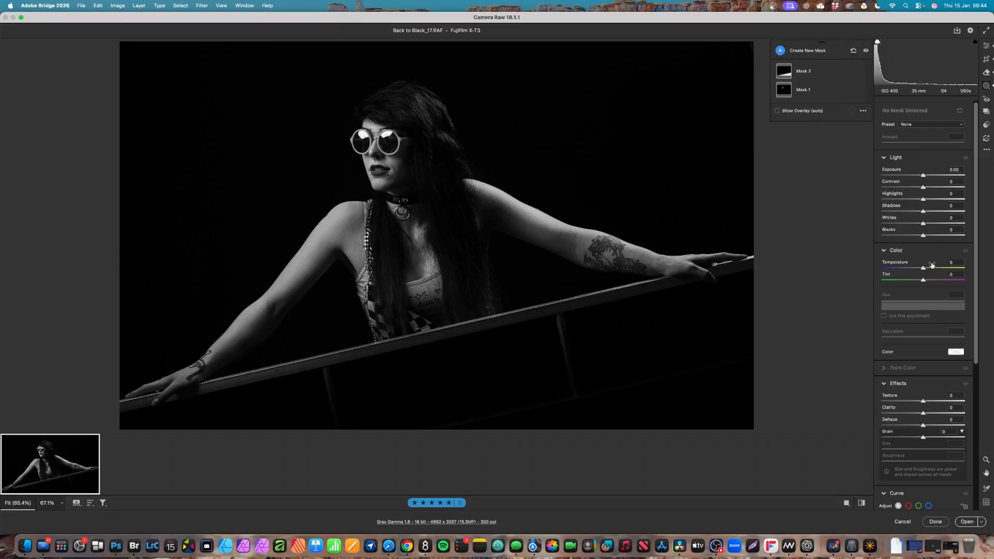
{"action": "scroll", "coordinate": [932, 265], "scroll_direction": "down", "scroll_amount": 8}
{"action": "left_click", "coordinate": [986, 47]}
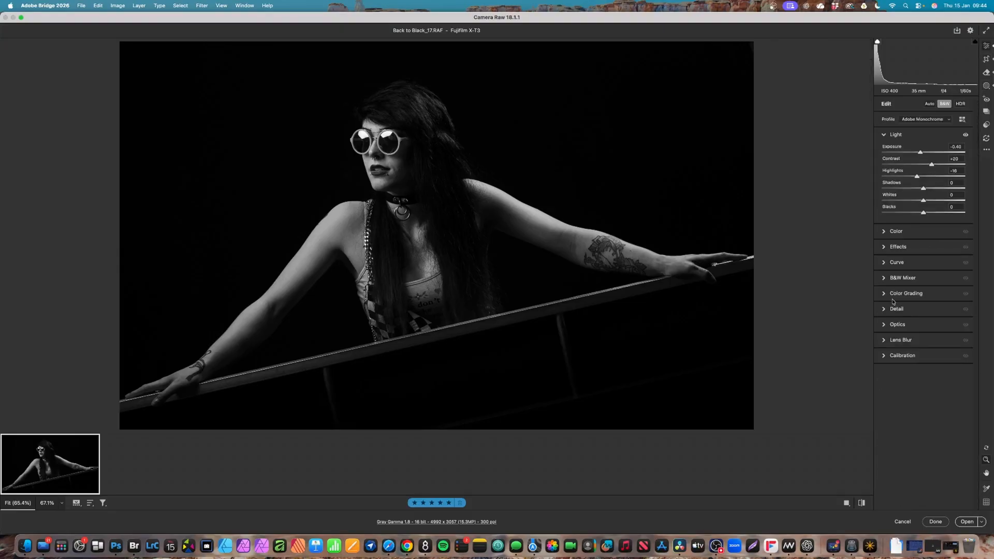
{"action": "left_click", "coordinate": [887, 247]}
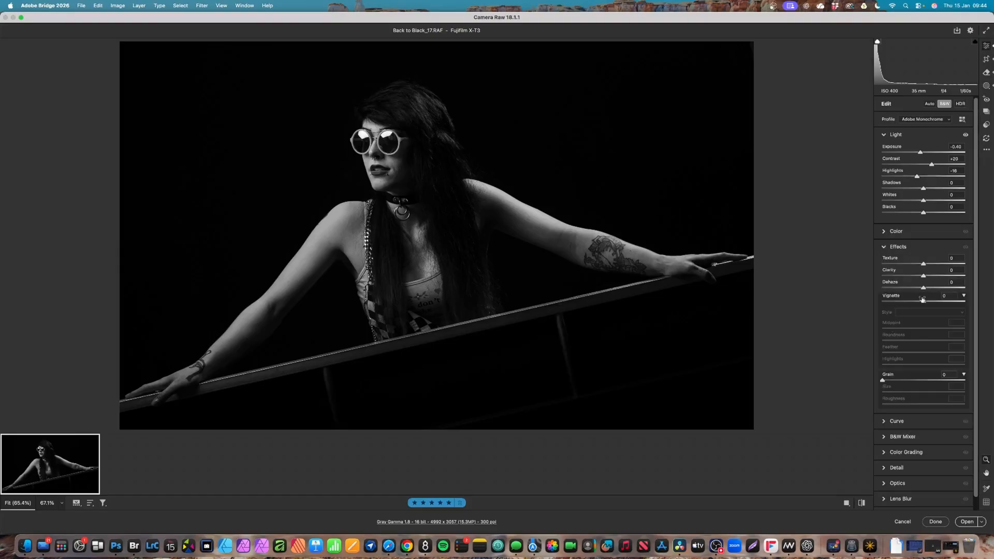
{"action": "left_click_drag", "start_coordinate": [924, 303], "coordinate": [886, 305]}
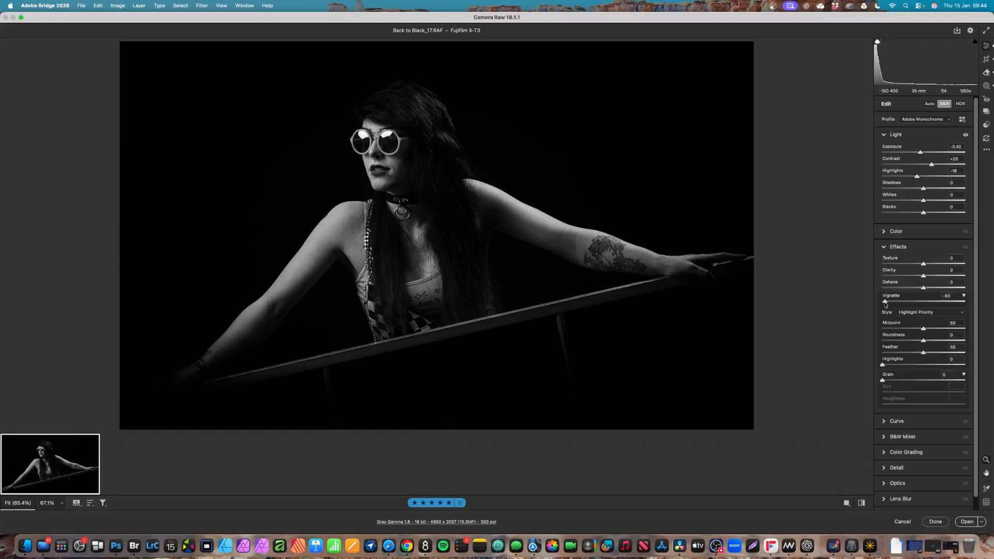
{"action": "double_click", "coordinate": [900, 303]}
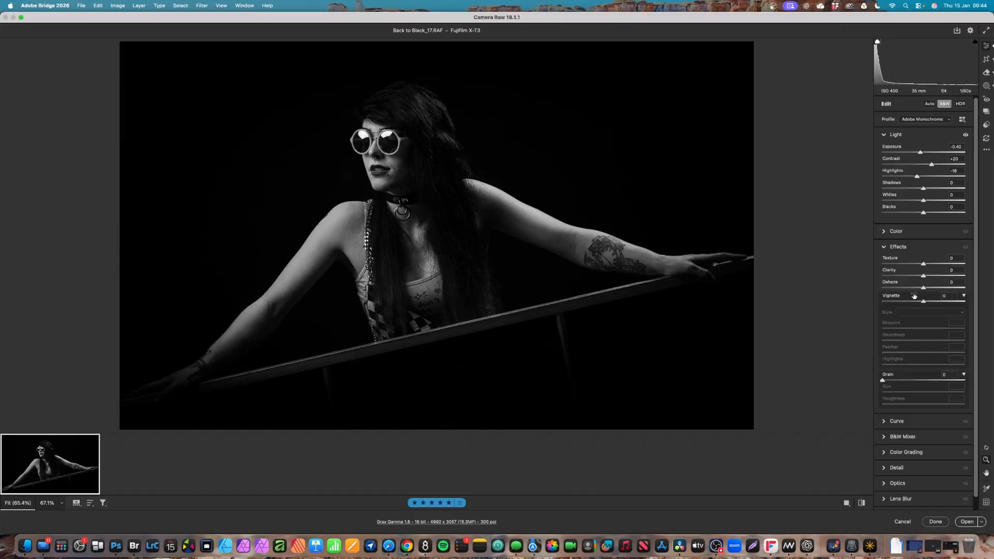
Add a radial gradient mask, widen it into a large ellipse around the woman's face, torso and near arm, and tilt it to follow her pose
{"action": "left_click", "coordinate": [986, 85]}
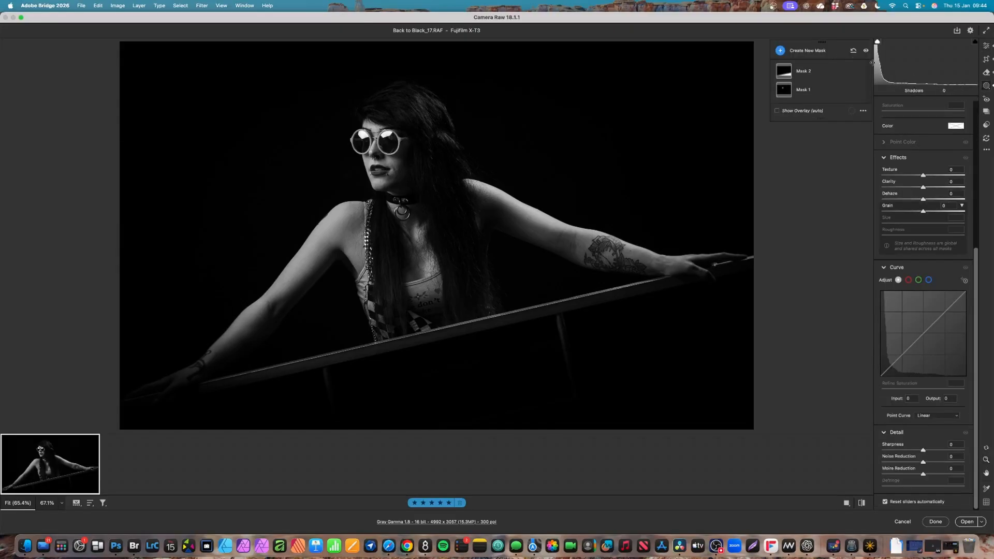
{"action": "left_click", "coordinate": [780, 50]}
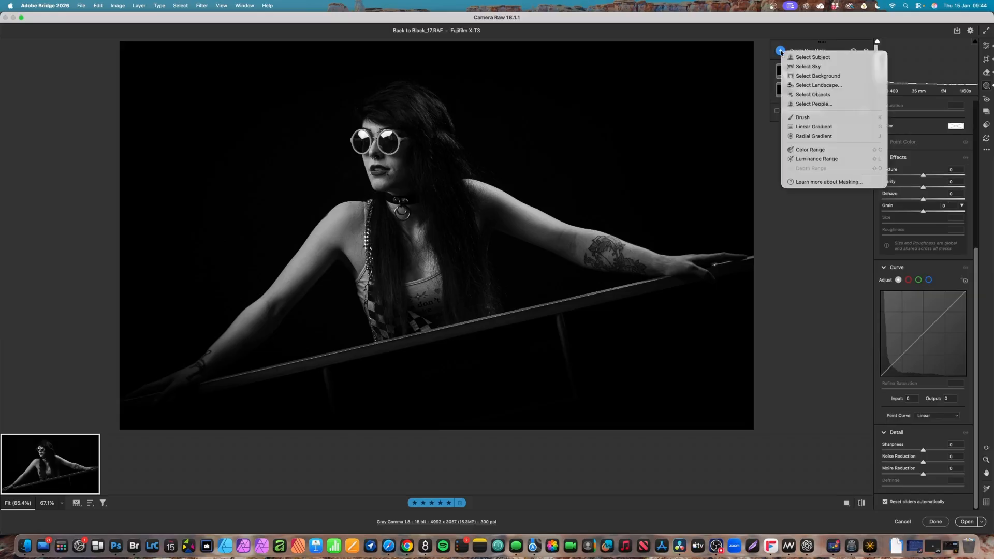
{"action": "left_click", "coordinate": [806, 136]}
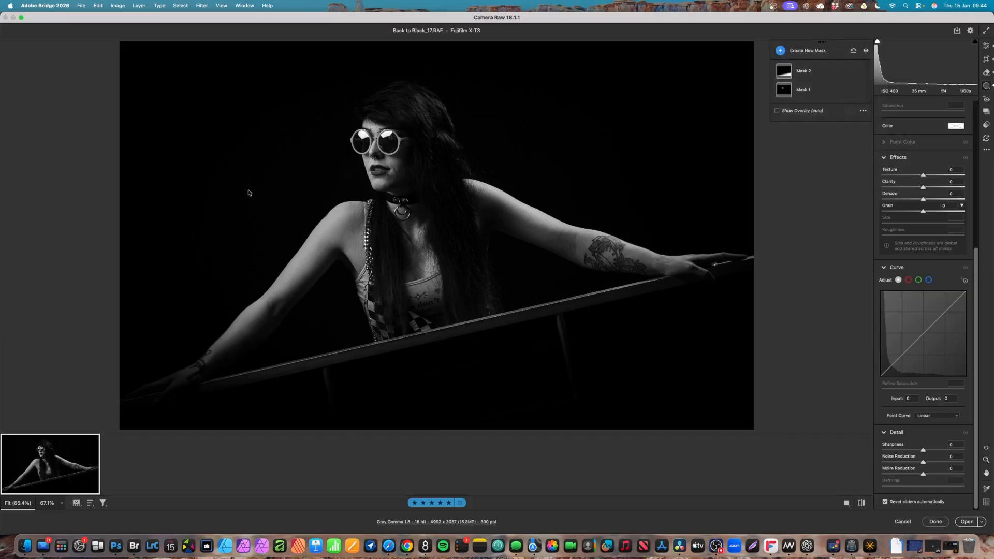
{"action": "left_click_drag", "start_coordinate": [284, 185], "coordinate": [397, 297]}
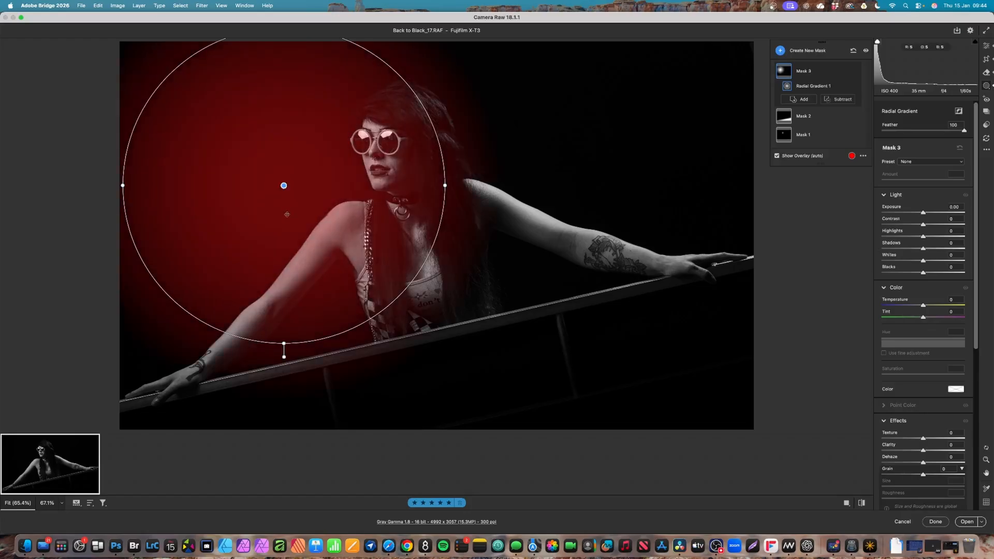
{"action": "left_click_drag", "start_coordinate": [285, 186], "coordinate": [366, 204]}
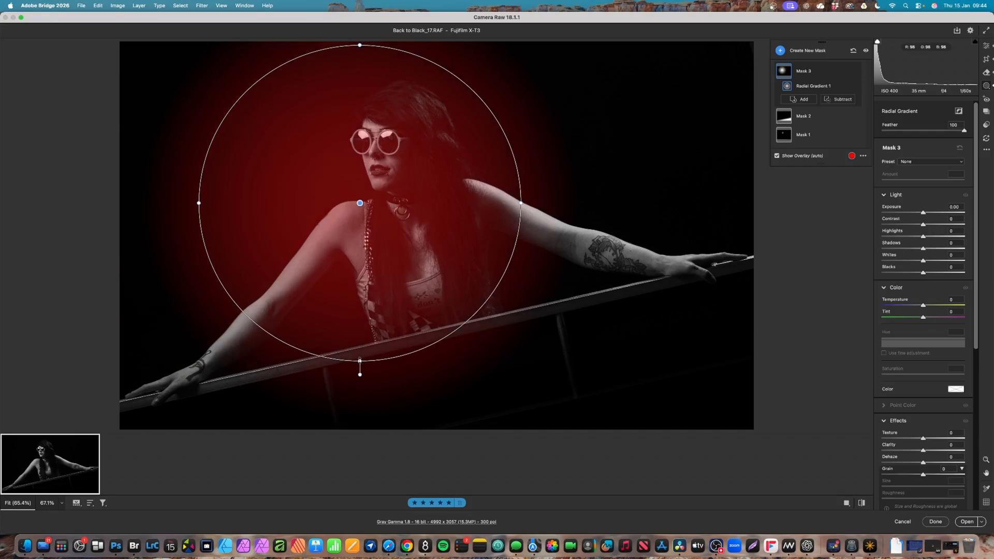
{"action": "left_click_drag", "start_coordinate": [360, 360], "coordinate": [360, 414]}
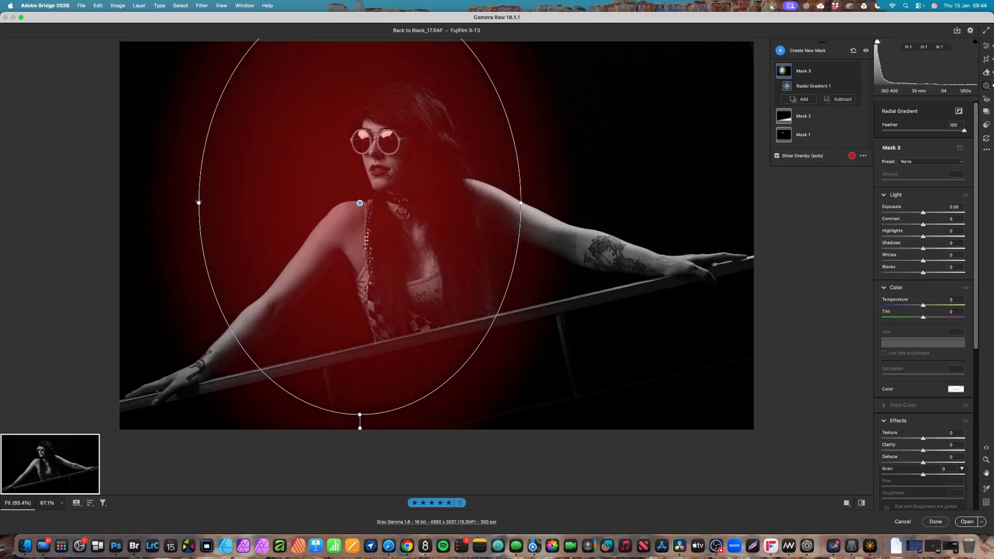
{"action": "left_click_drag", "start_coordinate": [197, 202], "coordinate": [31, 228]}
{"action": "left_click_drag", "start_coordinate": [341, 216], "coordinate": [282, 247]}
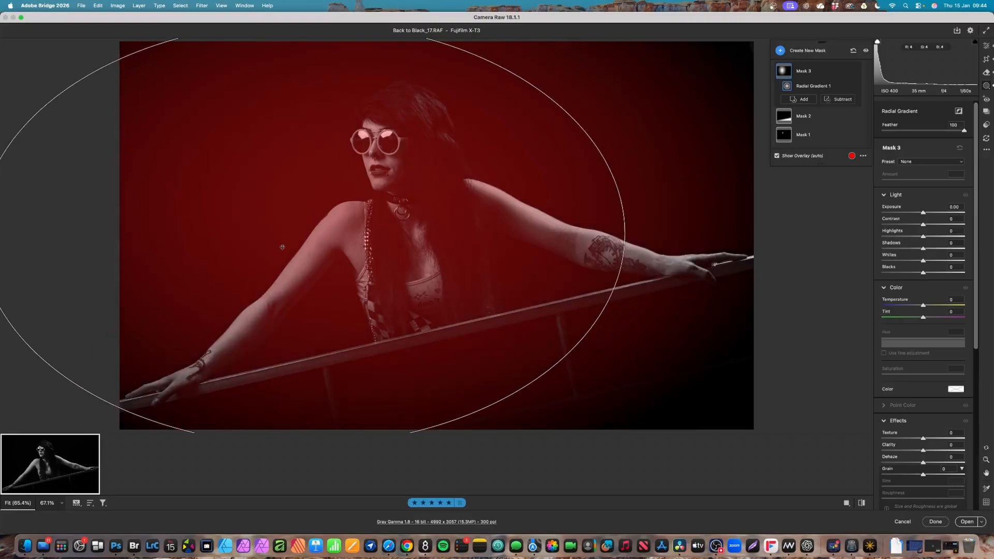
{"action": "left_click_drag", "start_coordinate": [622, 191], "coordinate": [598, 125]}
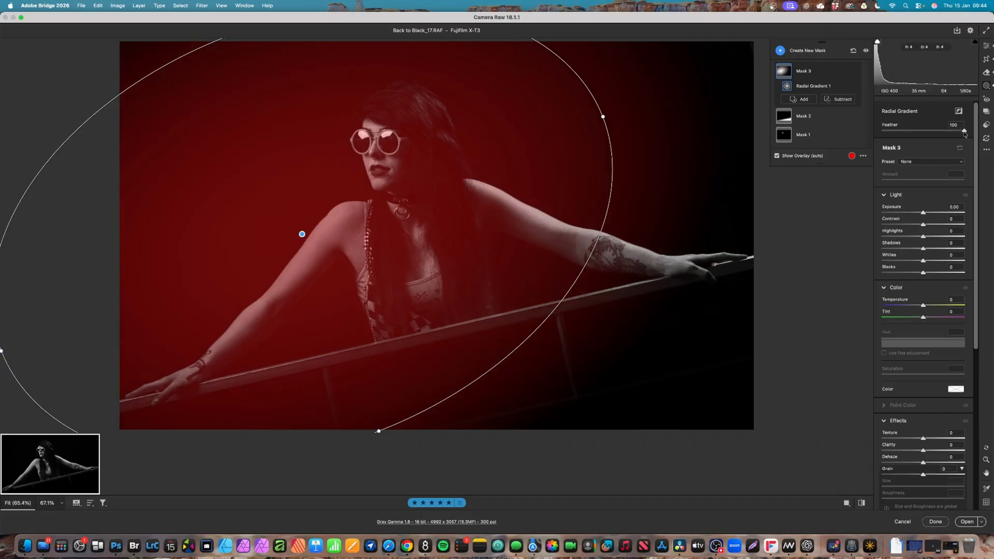
Invert the radial gradient mask and set its Exposure to -1.70 to darken the surroundings
{"action": "left_click", "coordinate": [958, 111]}
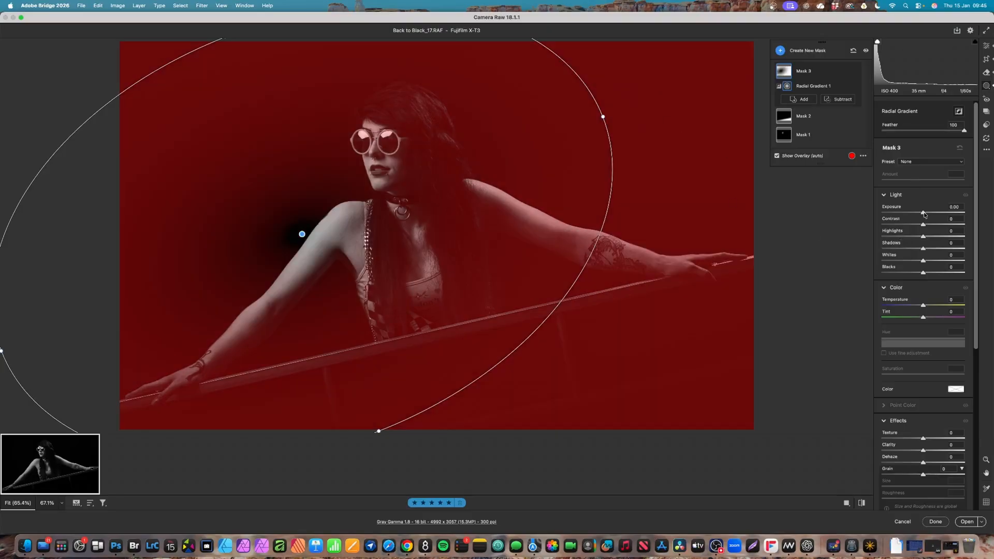
{"action": "left_click_drag", "start_coordinate": [924, 214], "coordinate": [903, 214]}
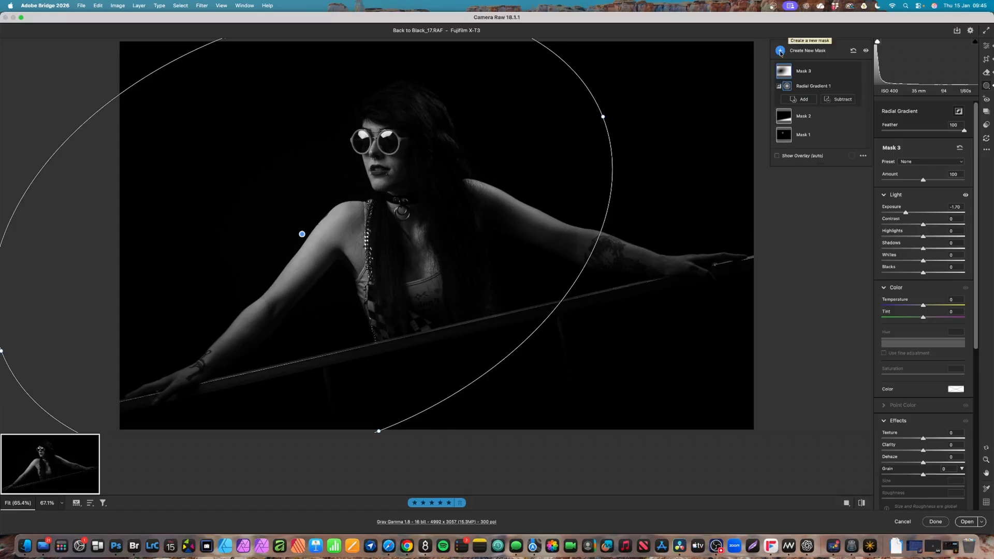
Raise the photo's overall Exposure to -0.30
{"action": "left_click", "coordinate": [987, 46]}
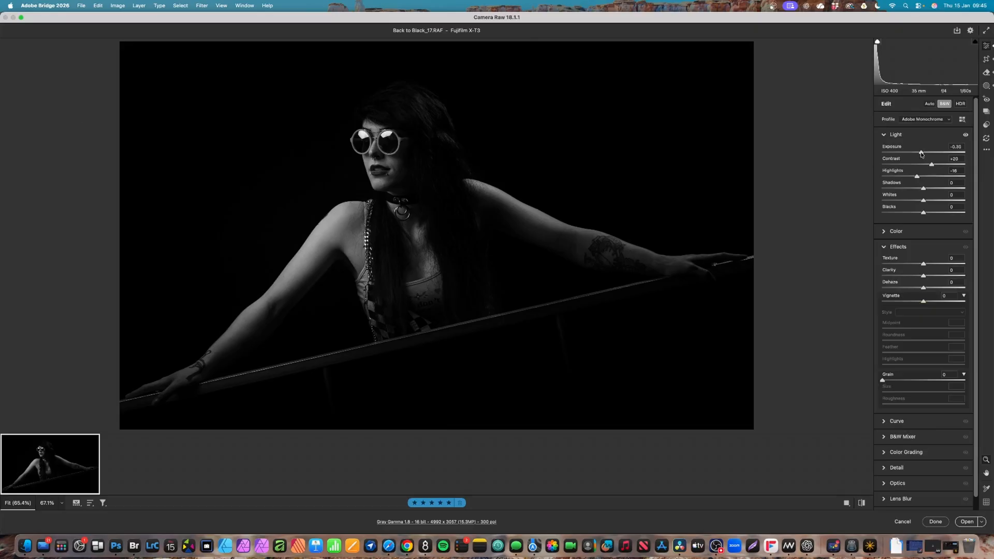
{"action": "left_click_drag", "start_coordinate": [921, 154], "coordinate": [922, 154]}
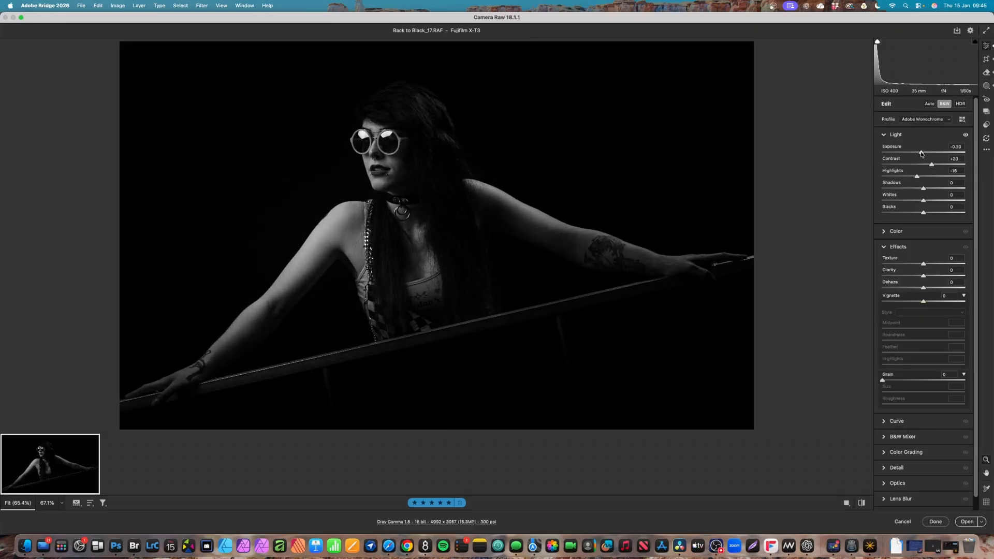
Brighten the woman's face further by setting the existing brush mask's Exposure to +1.35
{"action": "left_click", "coordinate": [987, 87]}
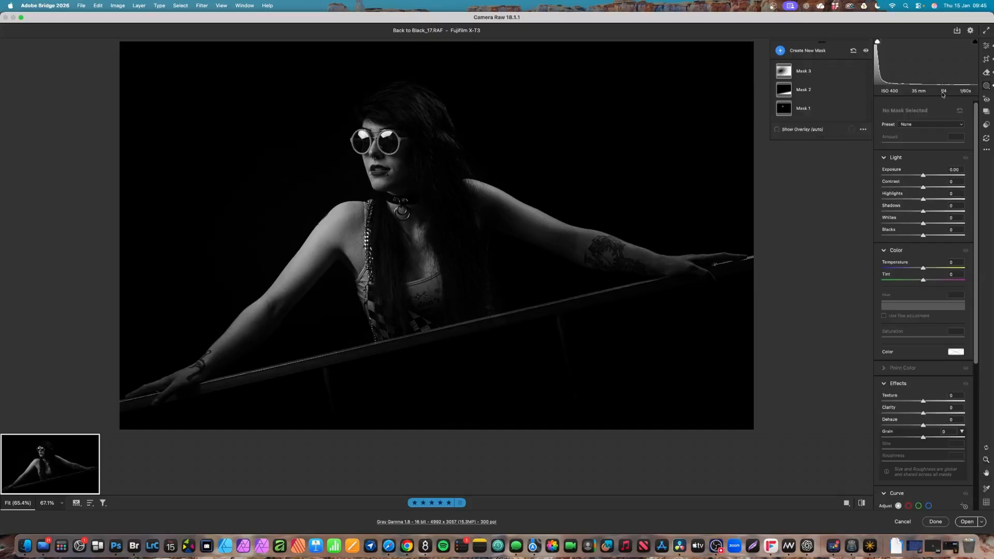
{"action": "left_click", "coordinate": [785, 109]}
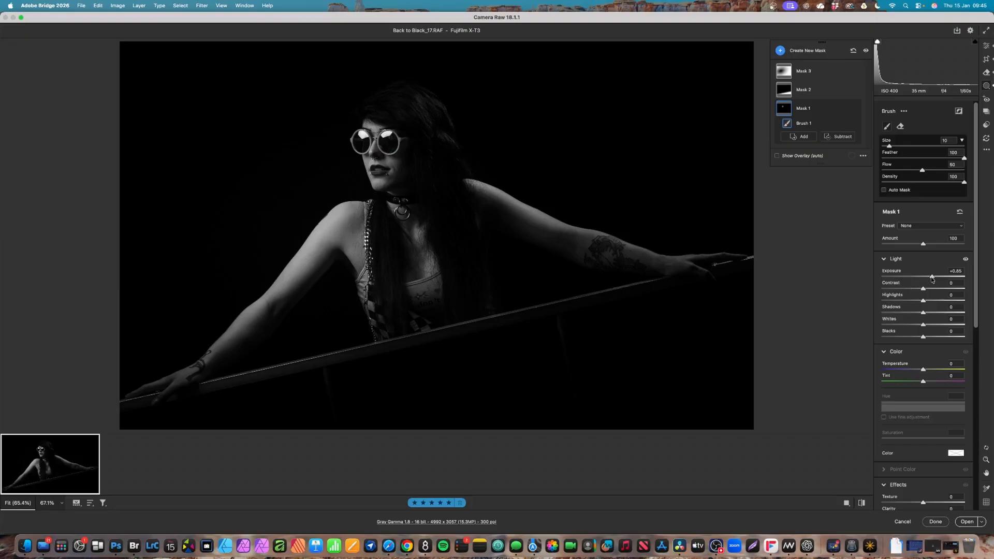
{"action": "left_click_drag", "start_coordinate": [932, 278], "coordinate": [937, 278]}
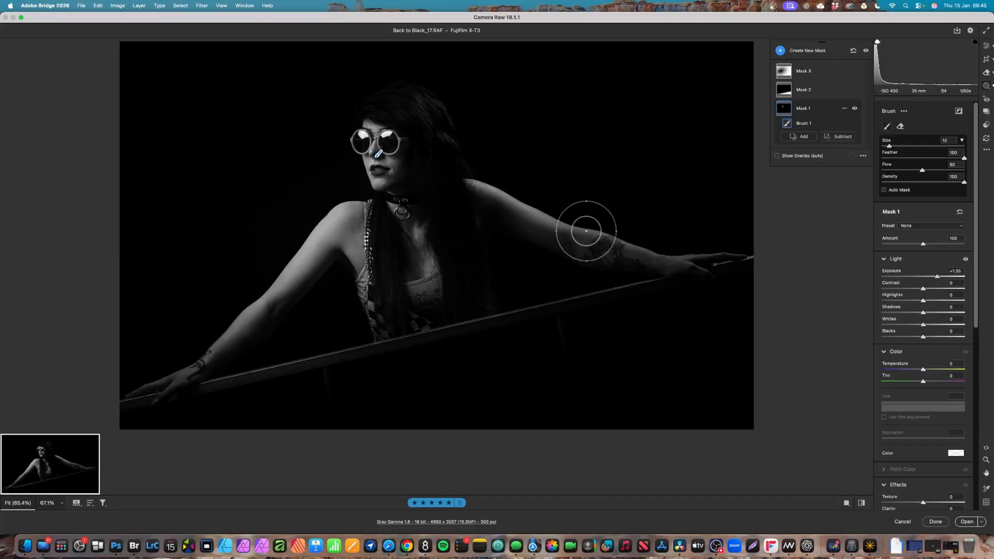
{"action": "mouse_move", "coordinate": [598, 271]}
{"action": "left_mouse_down"}
{"action": "mouse_move", "coordinate": [621, 241]}
{"action": "mouse_move", "coordinate": [637, 265]}
{"action": "mouse_move", "coordinate": [605, 269]}
{"action": "mouse_move", "coordinate": [601, 242]}
{"action": "mouse_move", "coordinate": [635, 255]}
{"action": "mouse_move", "coordinate": [639, 244]}
{"action": "mouse_move", "coordinate": [664, 243]}
{"action": "mouse_move", "coordinate": [606, 232]}
{"action": "mouse_move", "coordinate": [597, 251]}
{"action": "mouse_move", "coordinate": [620, 268]}
{"action": "mouse_move", "coordinate": [618, 285]}
{"action": "mouse_move", "coordinate": [645, 288]}
{"action": "mouse_move", "coordinate": [647, 261]}
{"action": "left_mouse_up"}
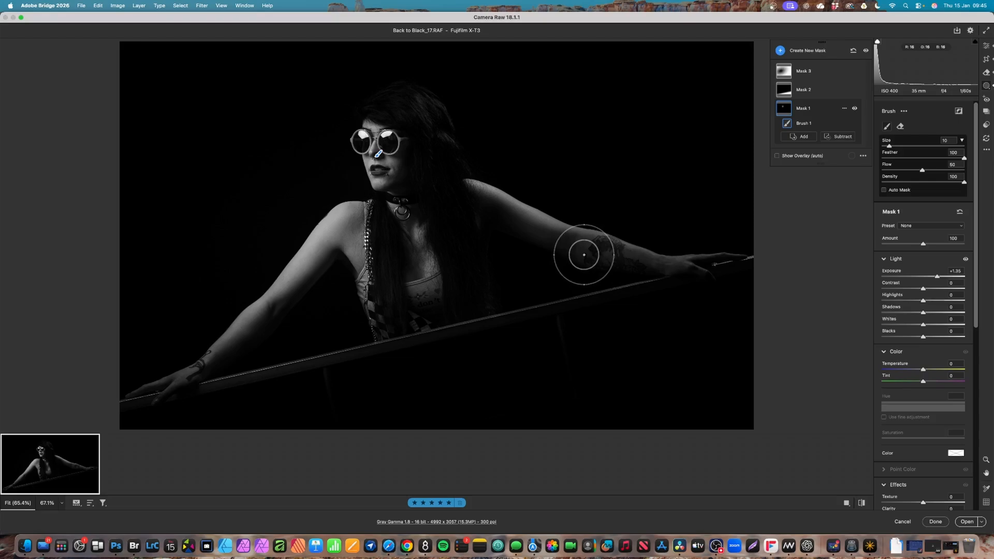
Paint a new brush mask over the tattoo on the outstretched forearm at brush size 6 and set its Exposure to -2.50
{"action": "left_click", "coordinate": [781, 50]}
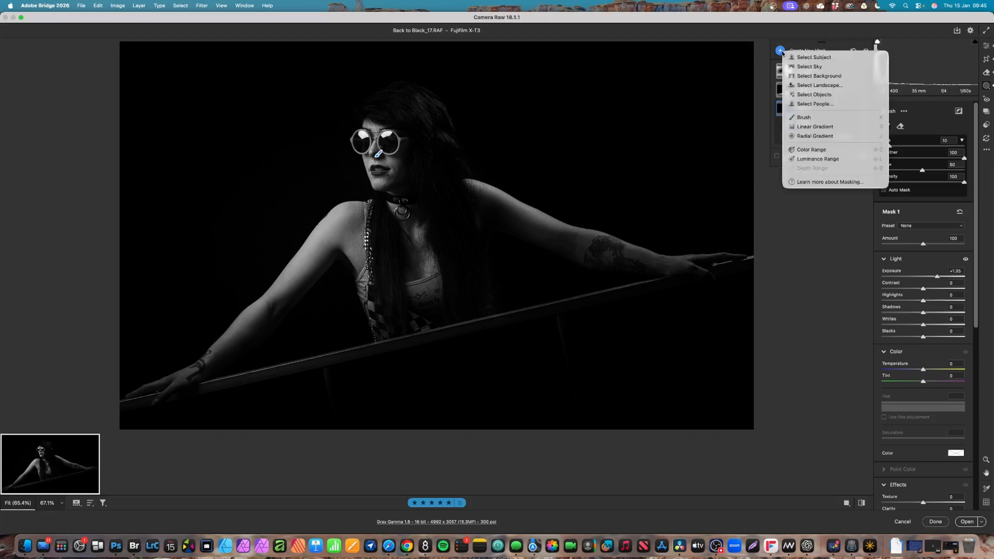
{"action": "left_click", "coordinate": [804, 120]}
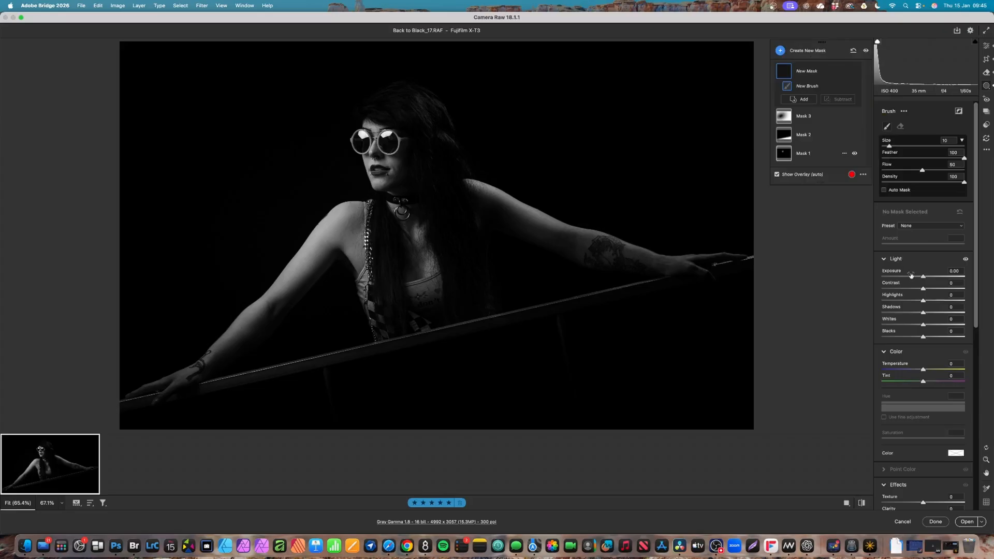
{"action": "left_click_drag", "start_coordinate": [922, 279], "coordinate": [915, 280]}
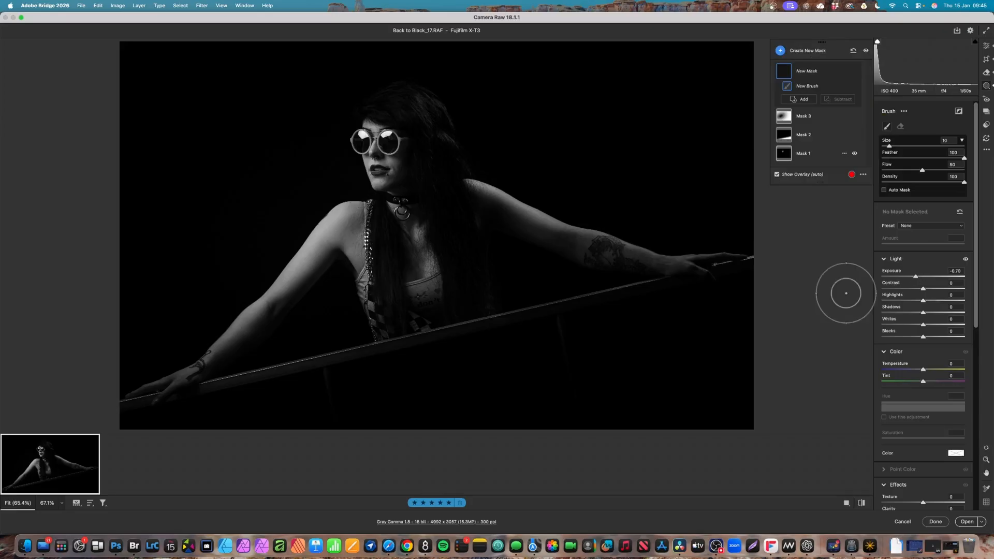
{"action": "key", "text": "bracketleft"}
{"action": "key", "text": "bracketleft"}
{"action": "key", "text": "bracketleft"}
{"action": "key", "text": "bracketleft"}
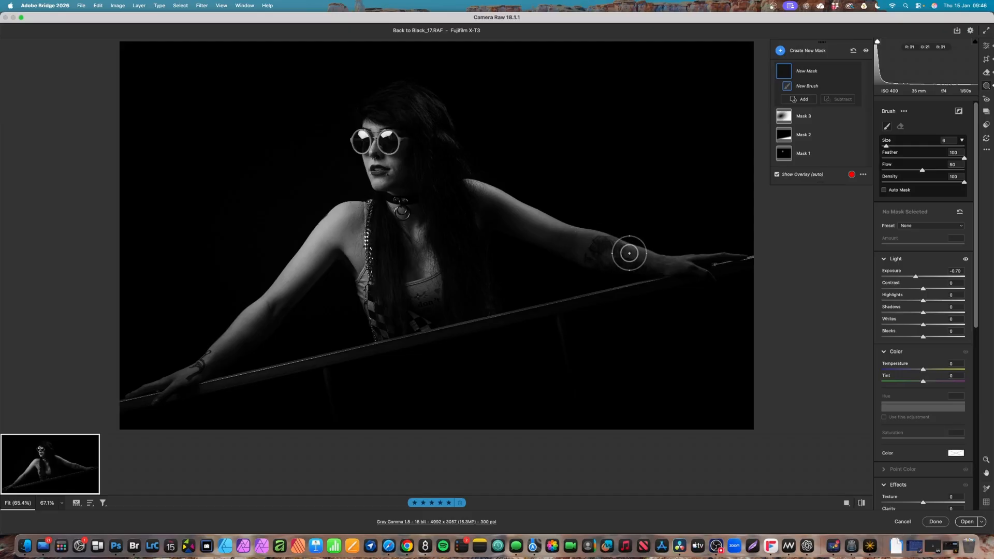
{"action": "left_click", "coordinate": [612, 254]}
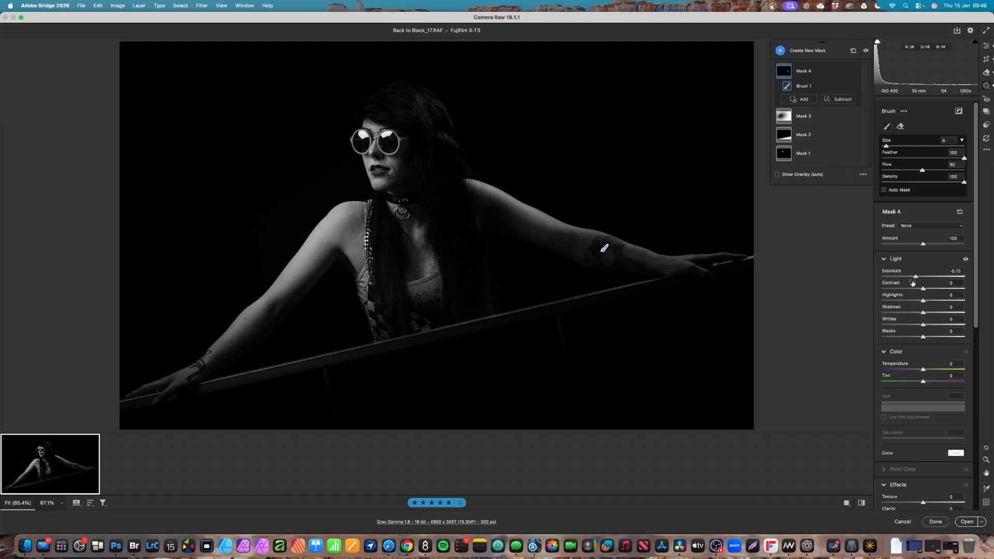
{"action": "left_click_drag", "start_coordinate": [916, 278], "coordinate": [890, 277]}
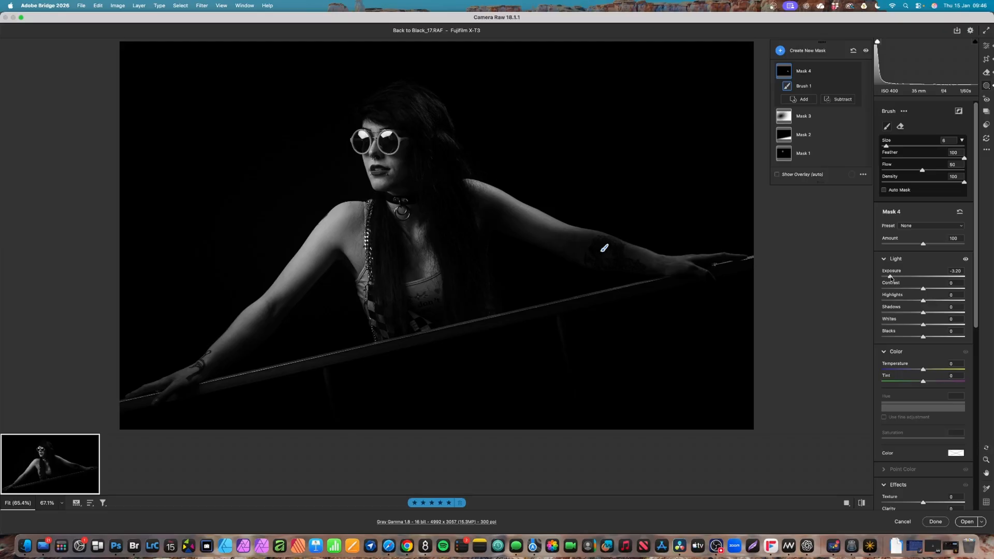
{"action": "left_click_drag", "start_coordinate": [890, 278], "coordinate": [897, 278]}
Show the mask overlay, erase the brush mask's spill above and below the tattooed forearm at size 6, and leave masking
{"action": "left_click", "coordinate": [777, 175]}
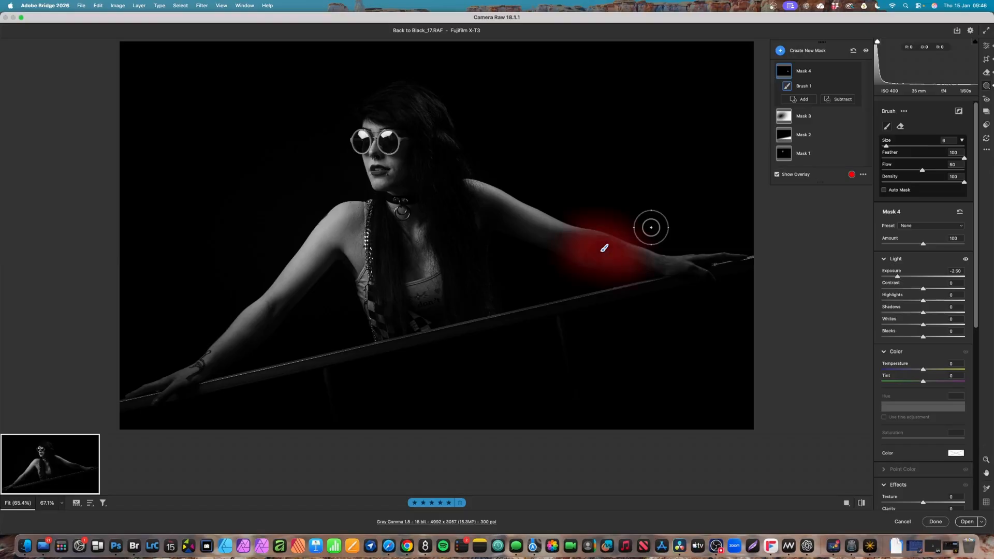
{"action": "key", "text": "bracketright"}
{"action": "key", "text": "alt"}
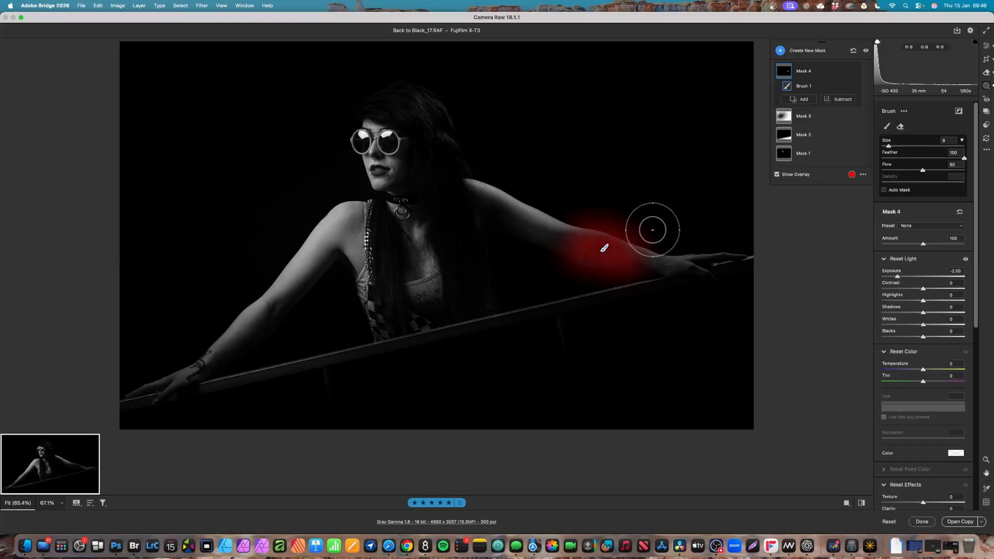
{"action": "key", "text": "bracketleft"}
{"action": "key", "text": "bracketleft"}
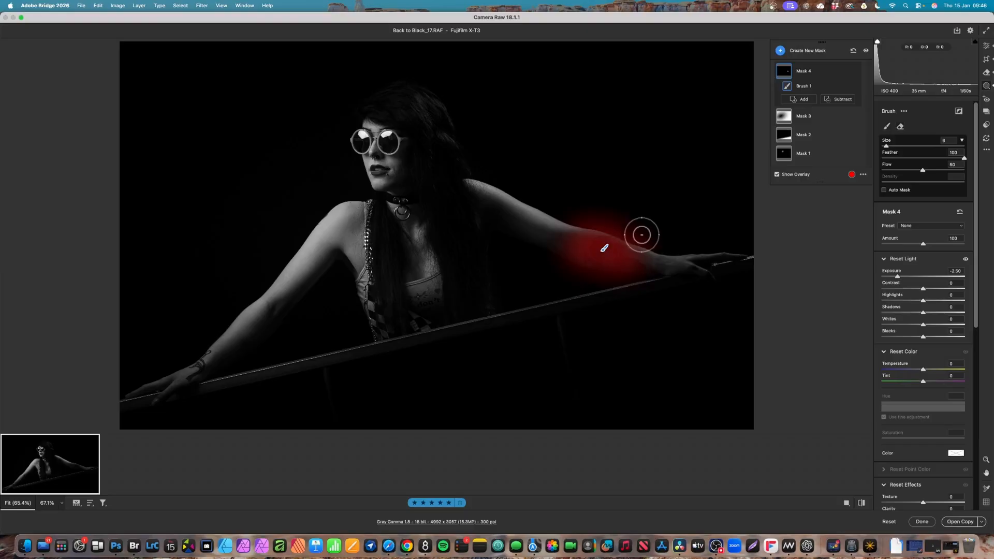
{"action": "mouse_move", "coordinate": [630, 229]}
{"action": "left_mouse_down"}
{"action": "mouse_move", "coordinate": [581, 211]}
{"action": "mouse_move", "coordinate": [657, 246]}
{"action": "mouse_move", "coordinate": [574, 217]}
{"action": "mouse_move", "coordinate": [666, 244]}
{"action": "left_mouse_up"}
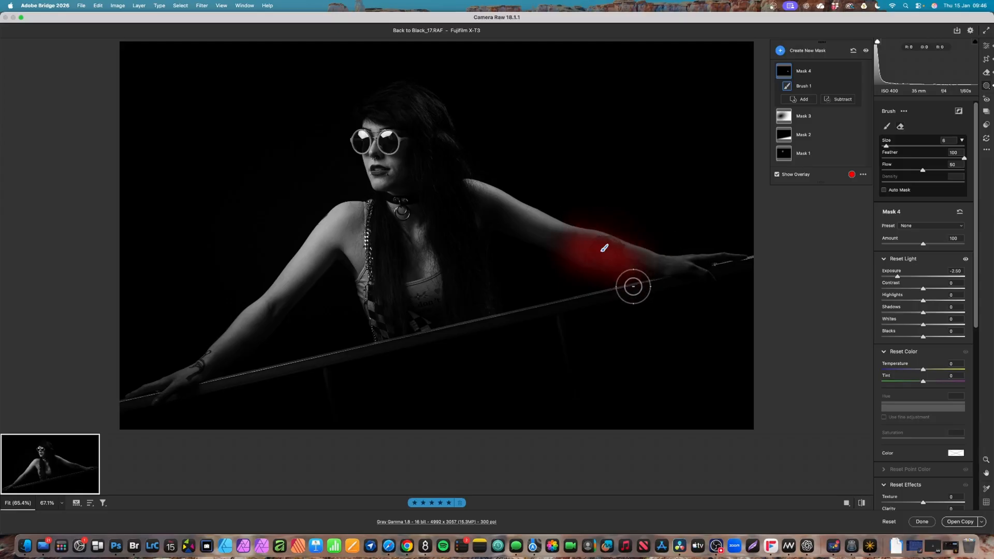
{"action": "mouse_move", "coordinate": [556, 268]}
{"action": "left_mouse_down"}
{"action": "mouse_move", "coordinate": [636, 289]}
{"action": "mouse_move", "coordinate": [561, 270]}
{"action": "mouse_move", "coordinate": [550, 295]}
{"action": "left_mouse_up"}
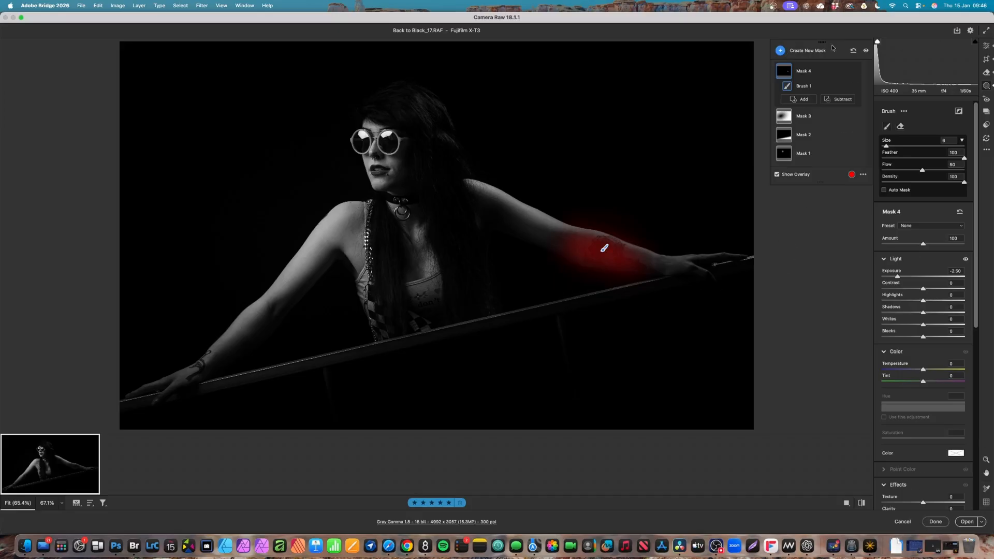
{"action": "left_click", "coordinate": [987, 45]}
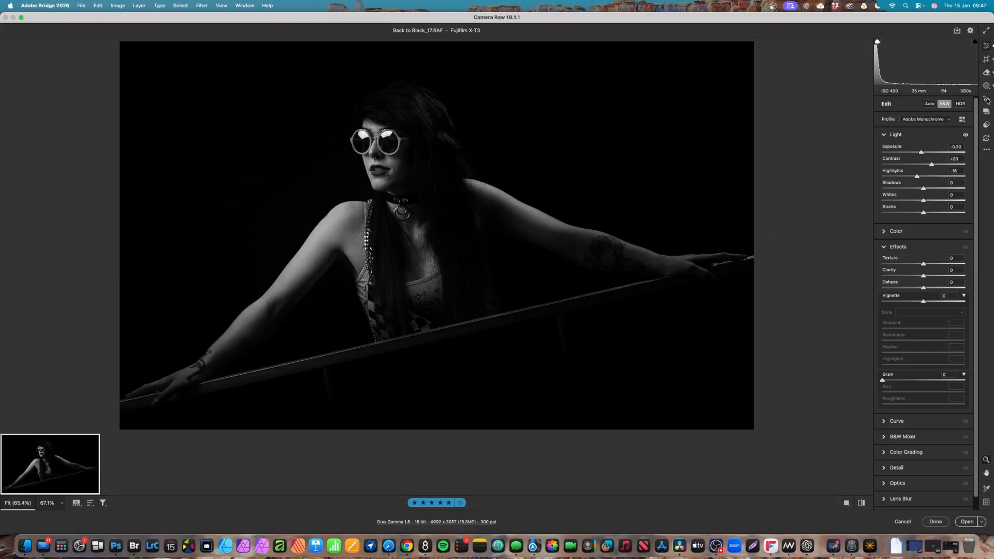
Remove the patch of arm beside the forearm tattoo with Generative AI at brush size 8 and compare the generated variations
{"action": "left_click", "coordinate": [986, 73]}
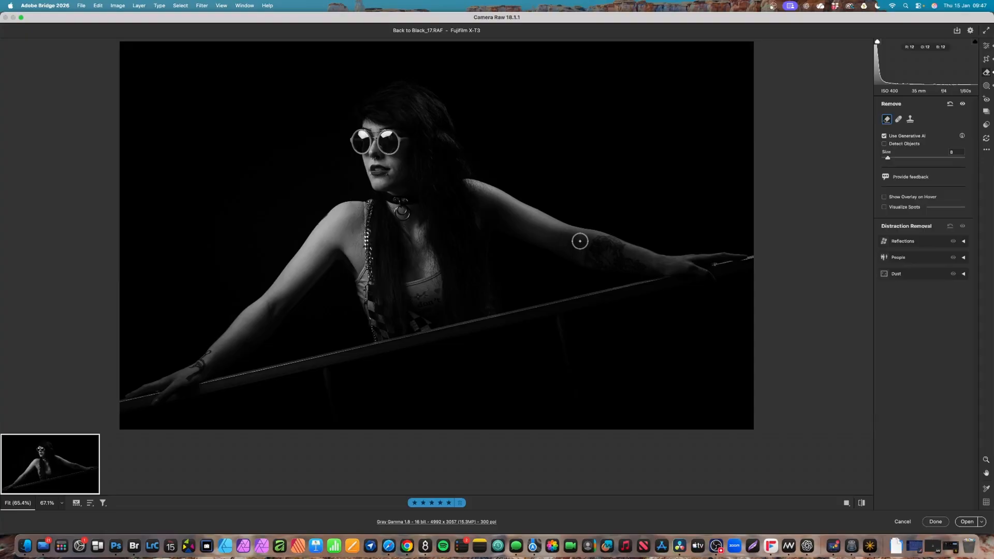
{"action": "left_click", "coordinate": [579, 236]}
{"action": "left_click", "coordinate": [573, 250]}
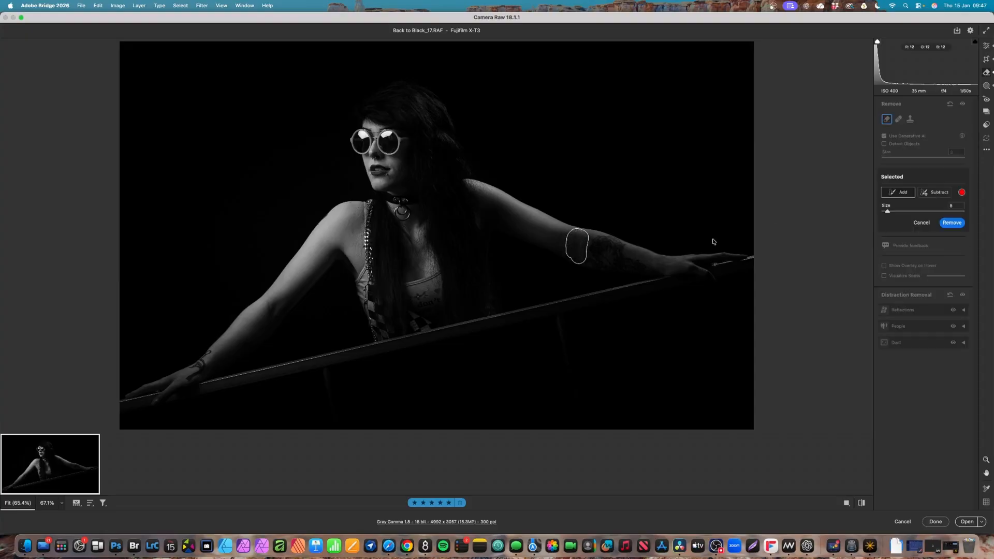
{"action": "left_click", "coordinate": [952, 224]}
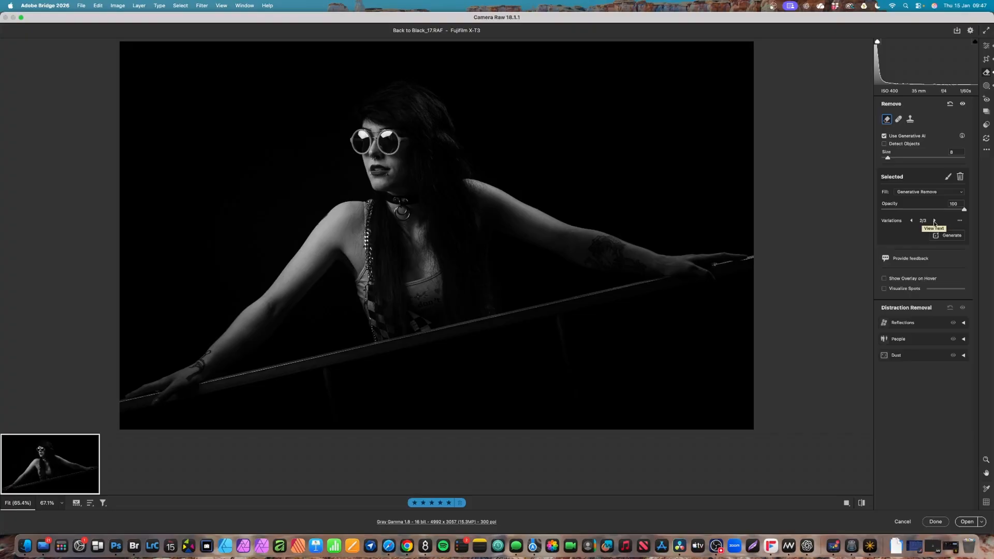
{"action": "left_click", "coordinate": [935, 221]}
{"action": "left_click", "coordinate": [913, 221]}
{"action": "left_click", "coordinate": [912, 221]}
{"action": "left_click", "coordinate": [934, 221]}
{"action": "left_click", "coordinate": [934, 222]}
Heal the small spot near the elbow of the tattooed arm with the Heal brush at size 5
{"action": "left_click", "coordinate": [898, 119]}
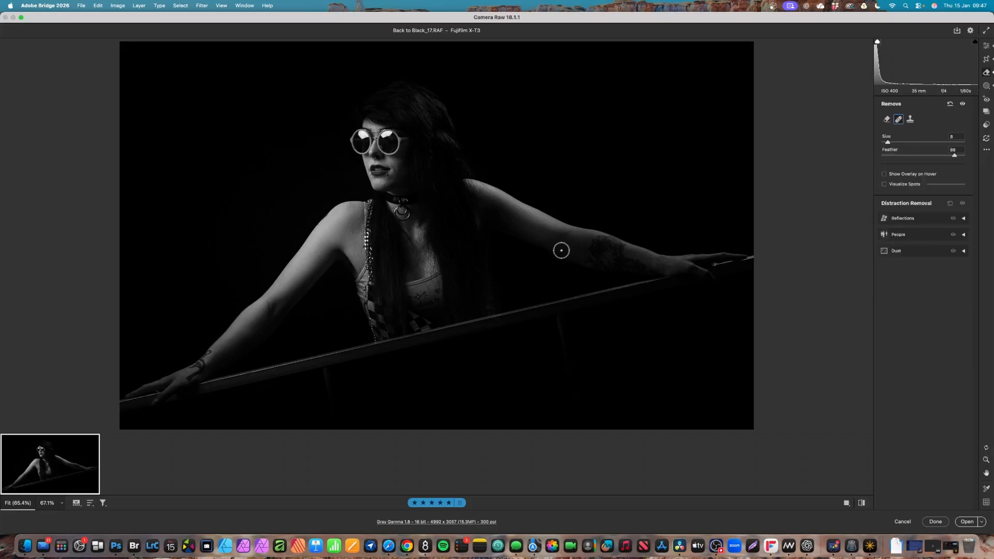
{"action": "key", "text": "bracketleft"}
{"action": "key", "text": "bracketleft"}
{"action": "key", "text": "bracketleft"}
{"action": "left_click", "coordinate": [557, 240]}
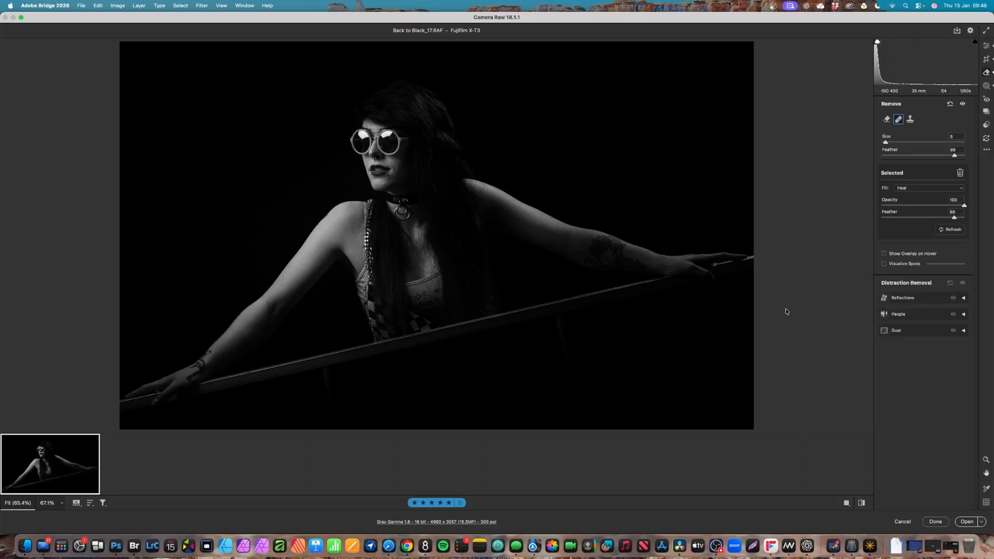
Review the image's save options and the available save presets, then close them without saving
{"action": "left_click", "coordinate": [957, 30]}
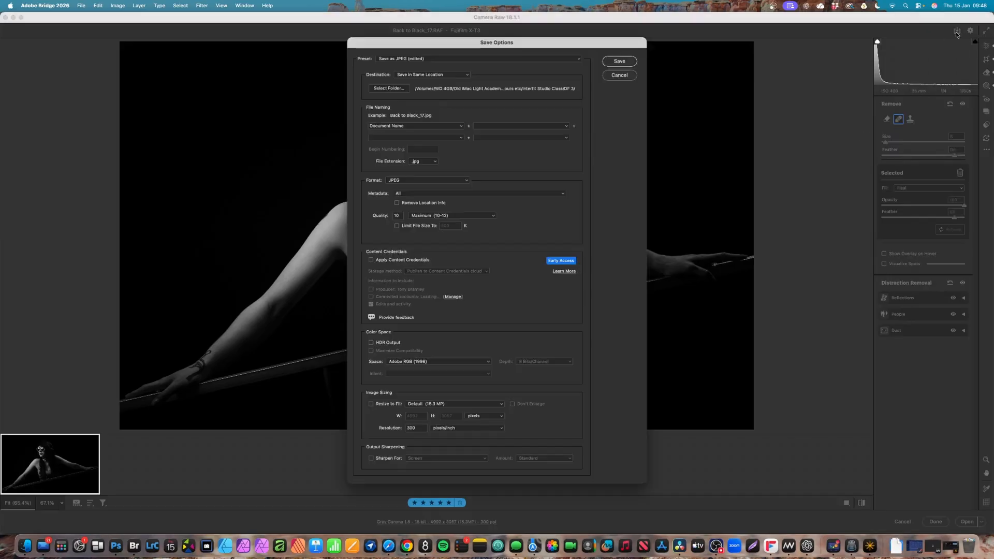
{"action": "left_click", "coordinate": [417, 59]}
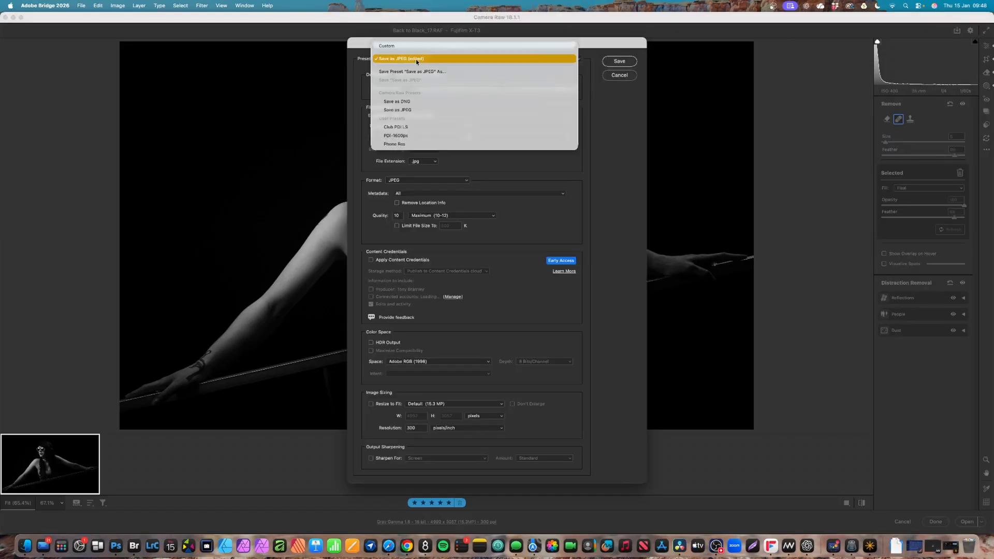
{"action": "left_click", "coordinate": [604, 140]}
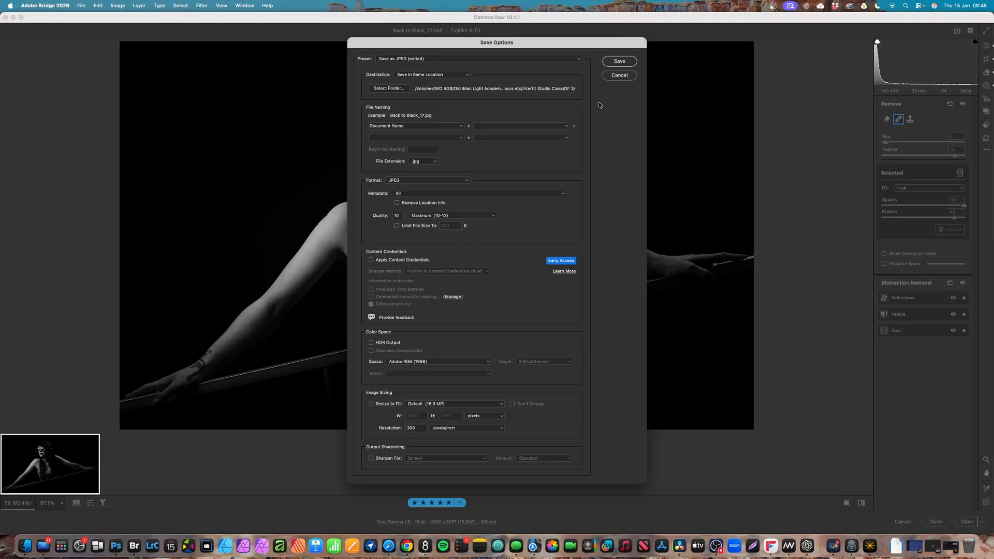
{"action": "left_click", "coordinate": [618, 75]}
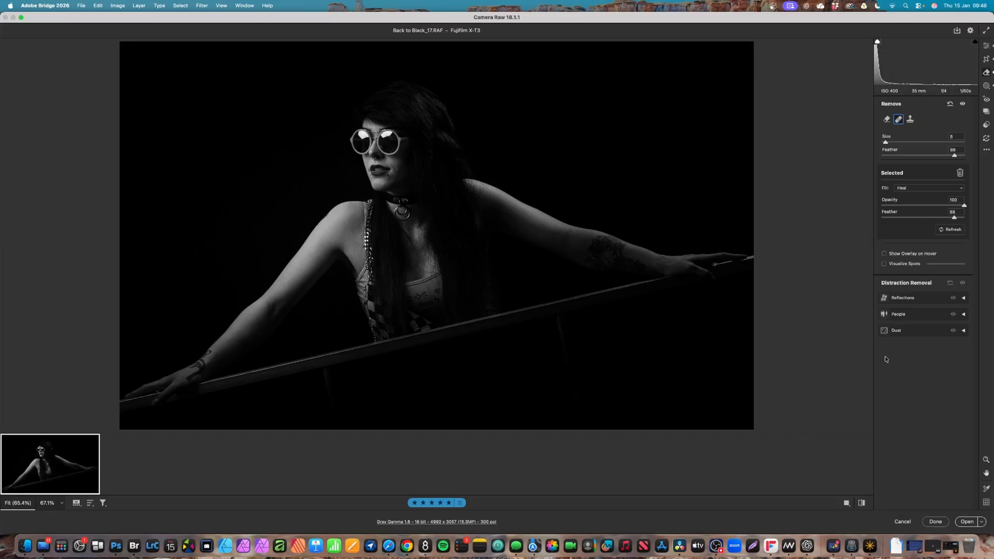
Open the photo's snapshots
{"action": "left_click", "coordinate": [986, 113]}
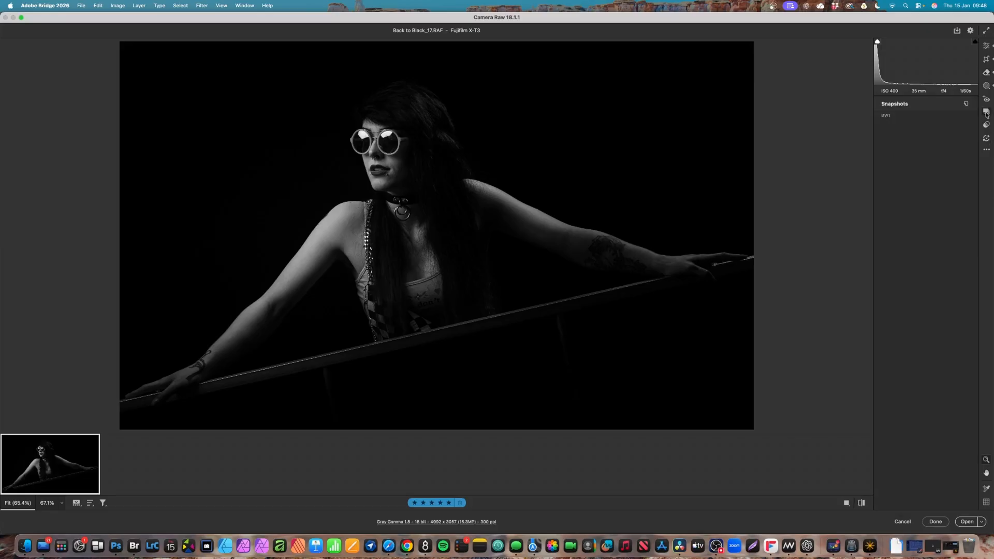